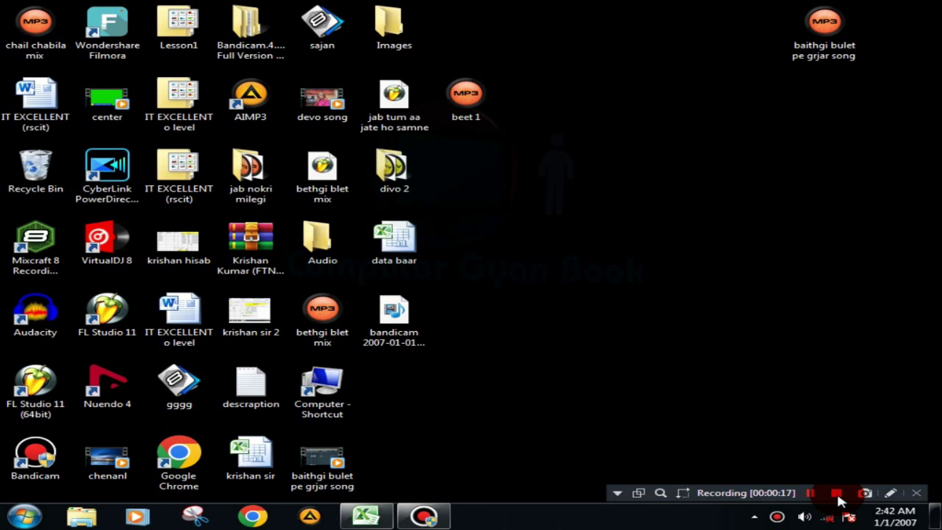
Step: Bring up the data baar workbook in Excel after dismissing the colour scheme prompt
click(836, 493)
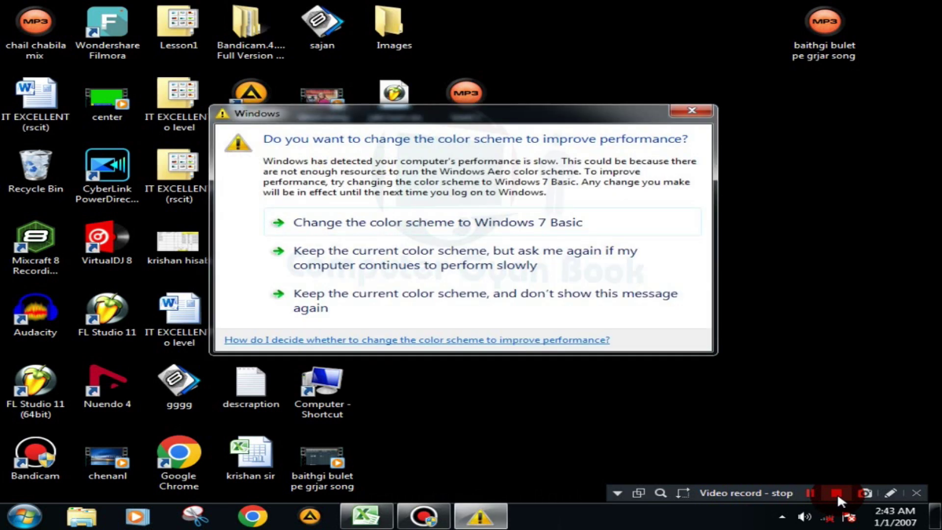
click(678, 118)
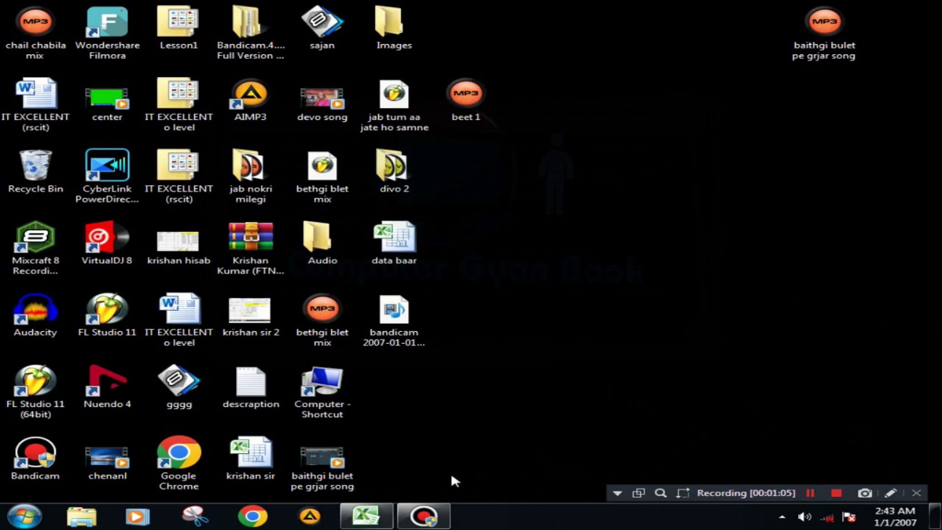
click(385, 514)
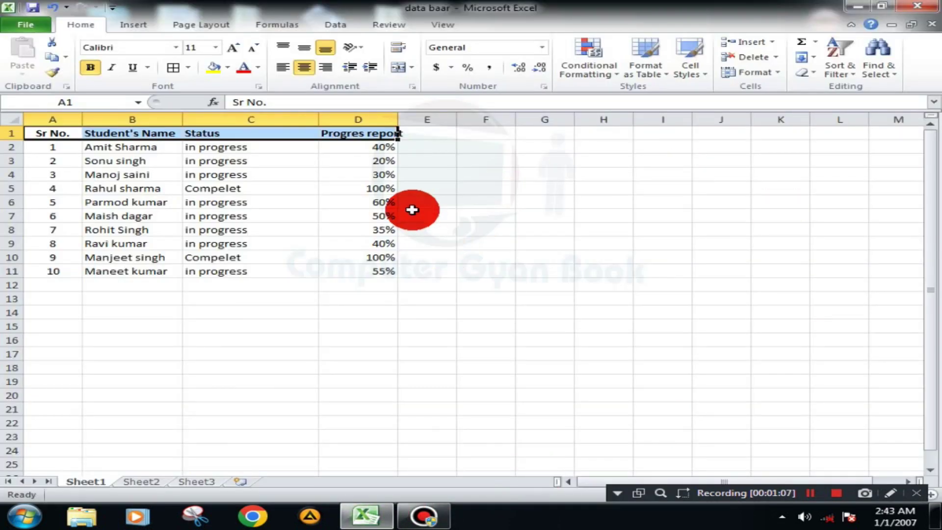
Step: Widen column D so the Progres report heading fits, then select parts of the student table
drag(393, 118, 410, 118)
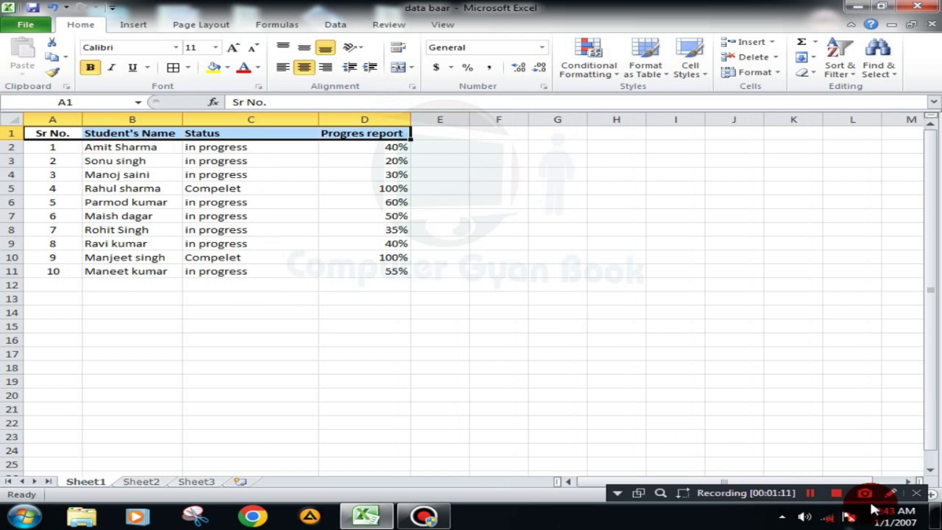
click(890, 492)
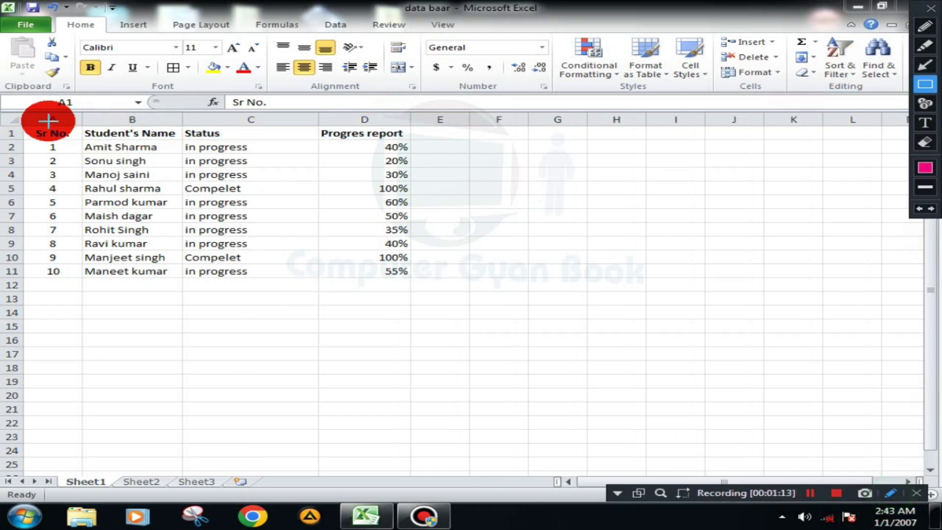
drag(37, 122, 437, 308)
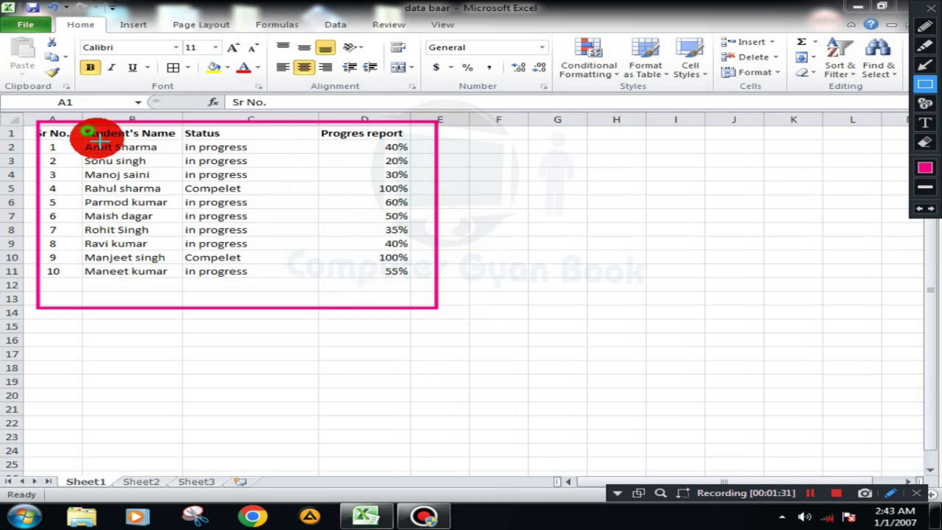
drag(87, 130, 176, 279)
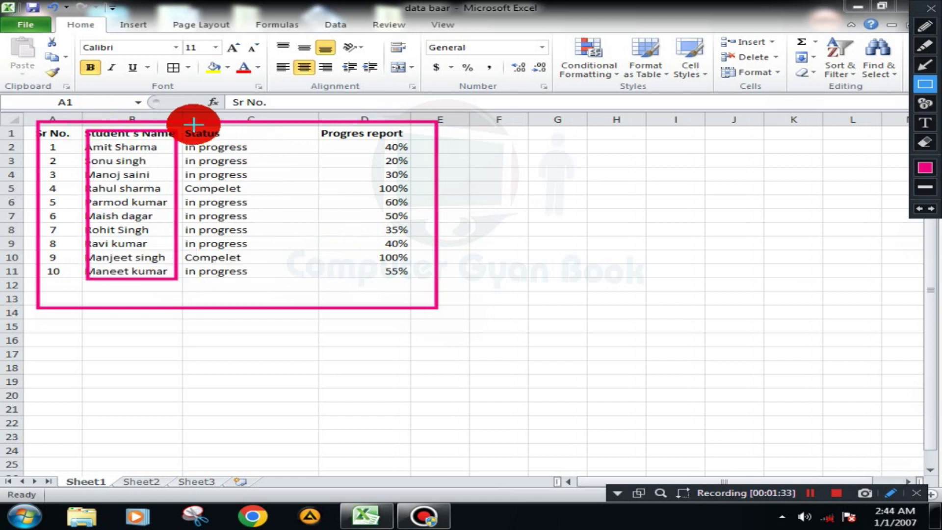
drag(196, 127, 274, 276)
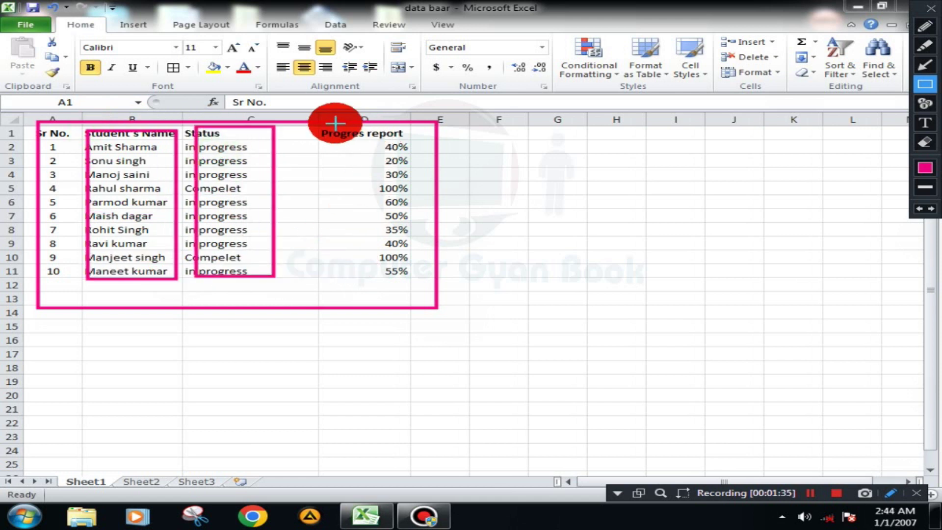
drag(334, 123, 426, 283)
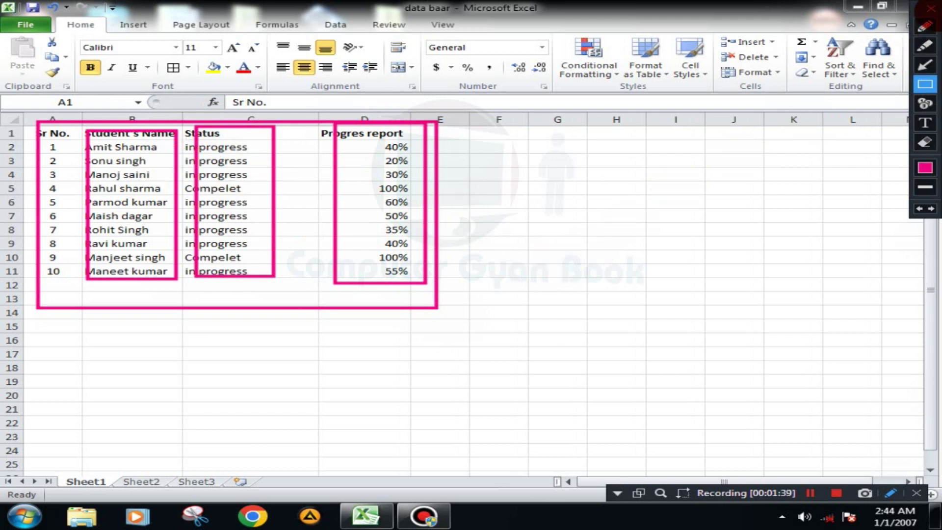
click(931, 9)
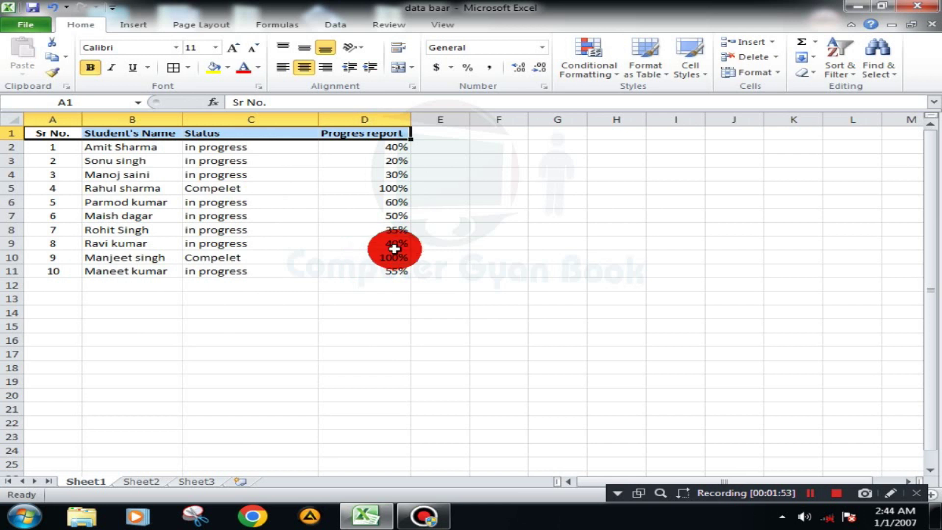
Step: Fill header row A1:D1 with yellow, then select the whole student table
click(311, 330)
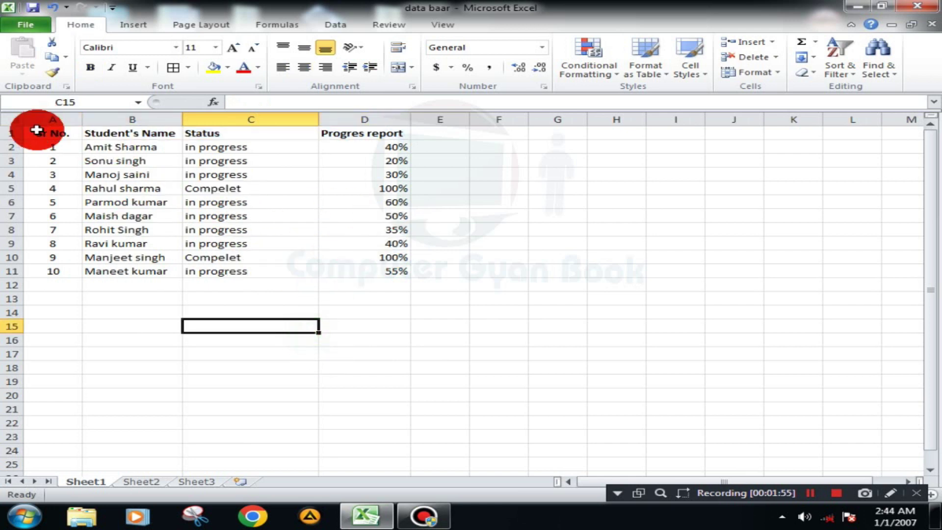
mouse_move(36, 131)
mouse_down()
mouse_move(370, 150)
mouse_move(372, 132)
mouse_up()
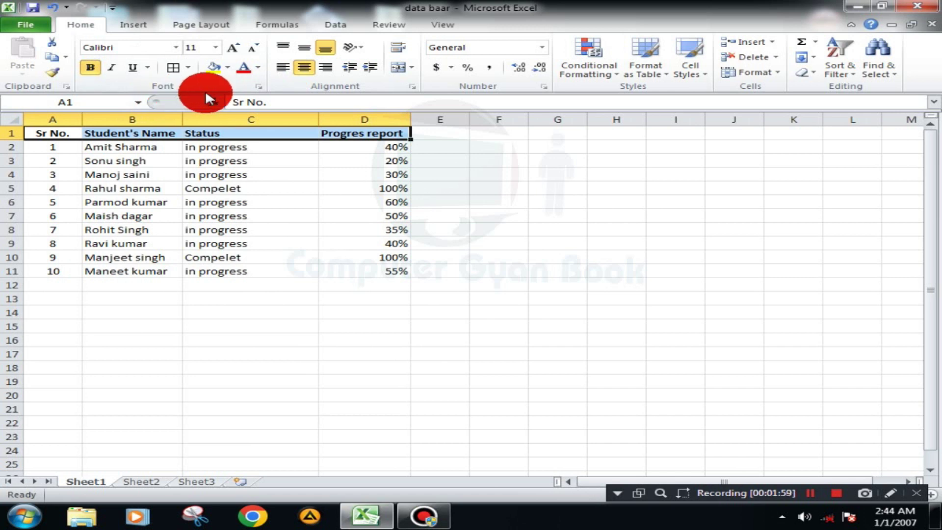
click(223, 67)
click(297, 174)
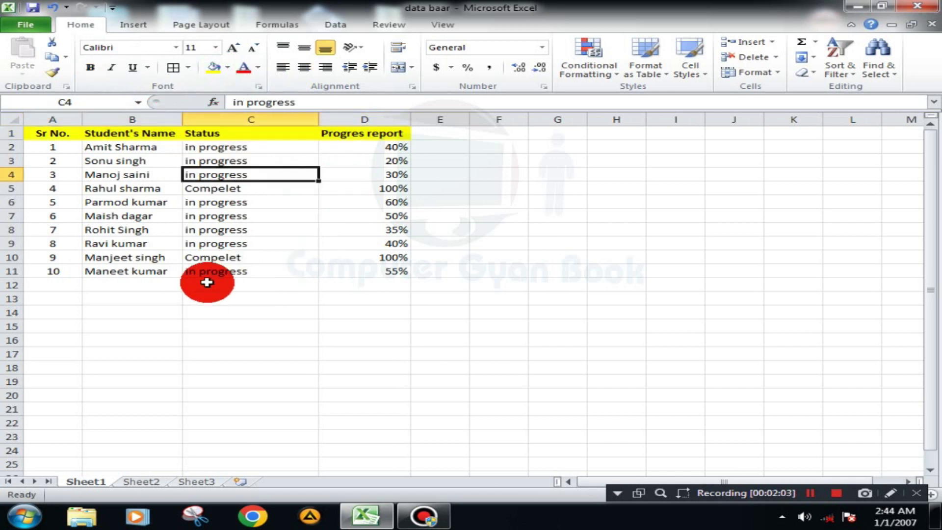
scroll(190, 275, up, 1)
scroll(189, 279, up, 1)
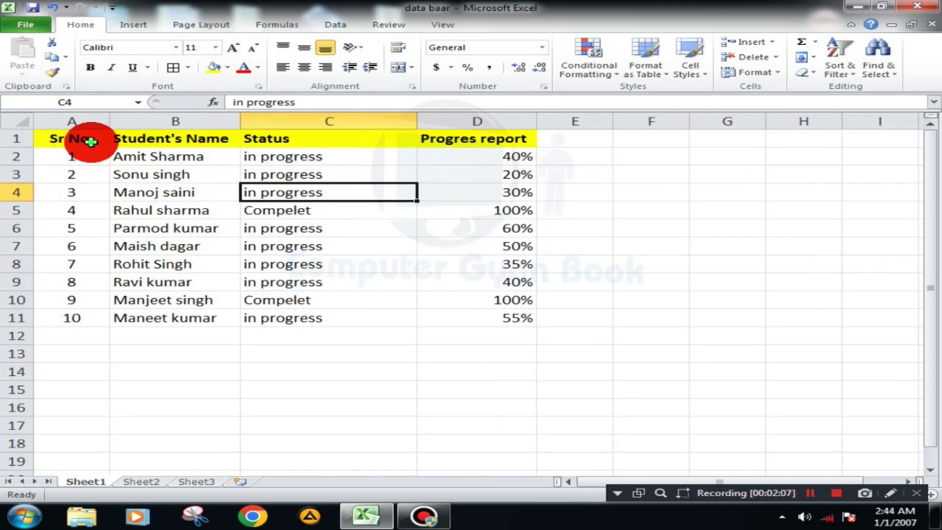
mouse_move(83, 146)
mouse_down()
mouse_move(459, 296)
mouse_move(474, 330)
mouse_move(467, 322)
mouse_up()
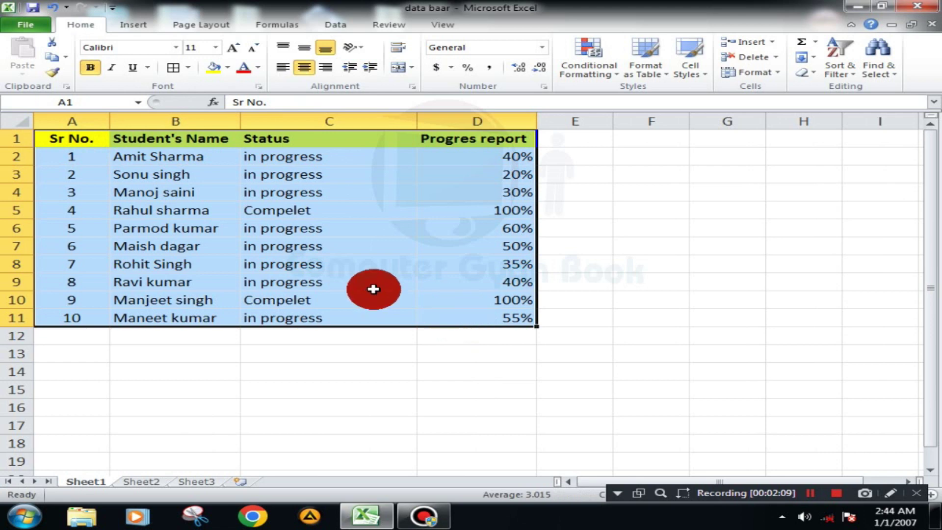
Step: Apply All Borders to every cell of the student table A1:D11
click(188, 67)
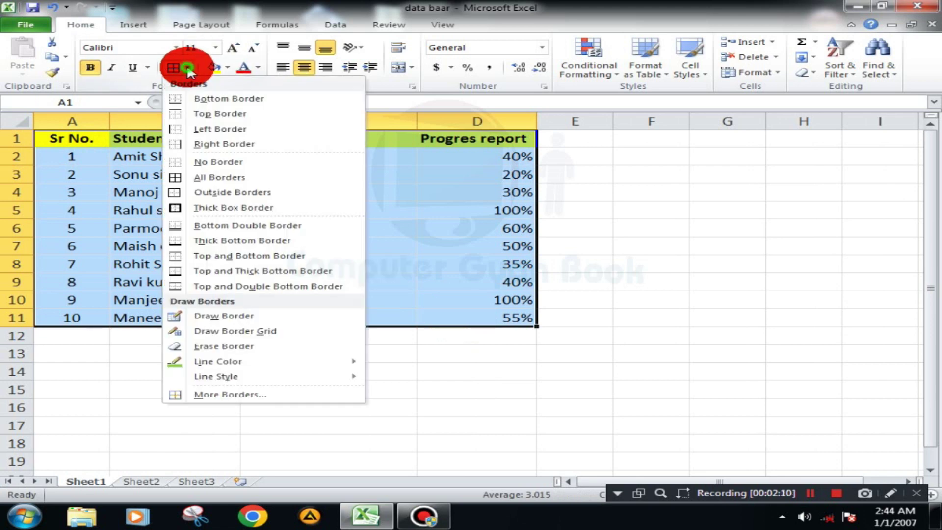
click(232, 175)
click(570, 195)
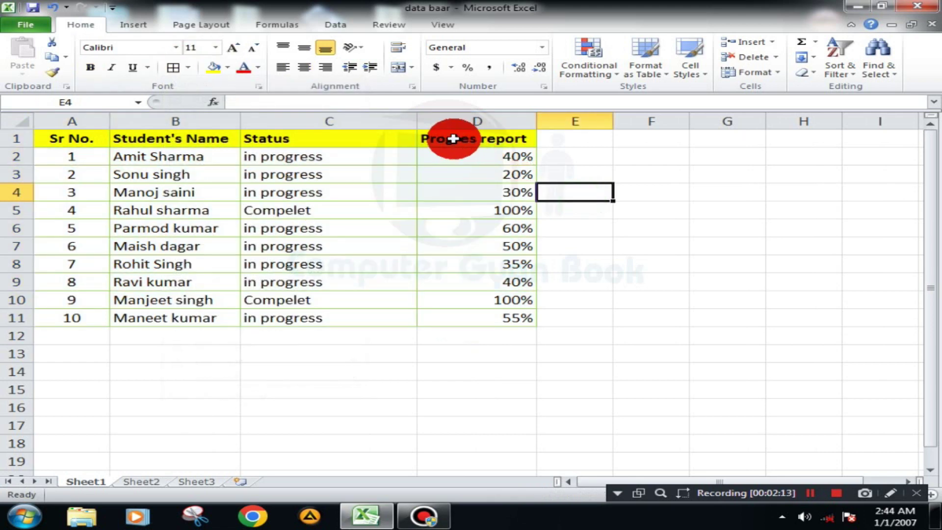
Step: Select D1:D11, pick a border line colour, and switch Windows to the Basic colour scheme
drag(448, 138, 493, 322)
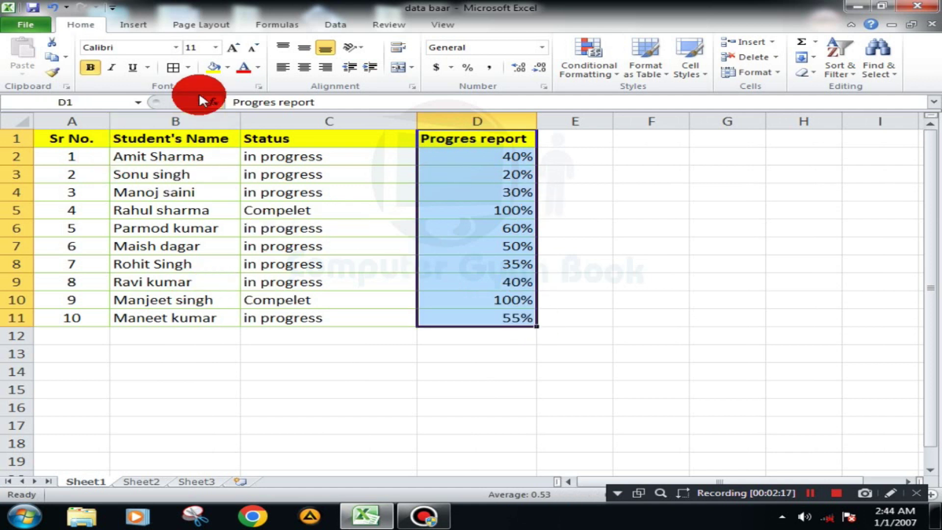
click(189, 68)
mouse_move(218, 361)
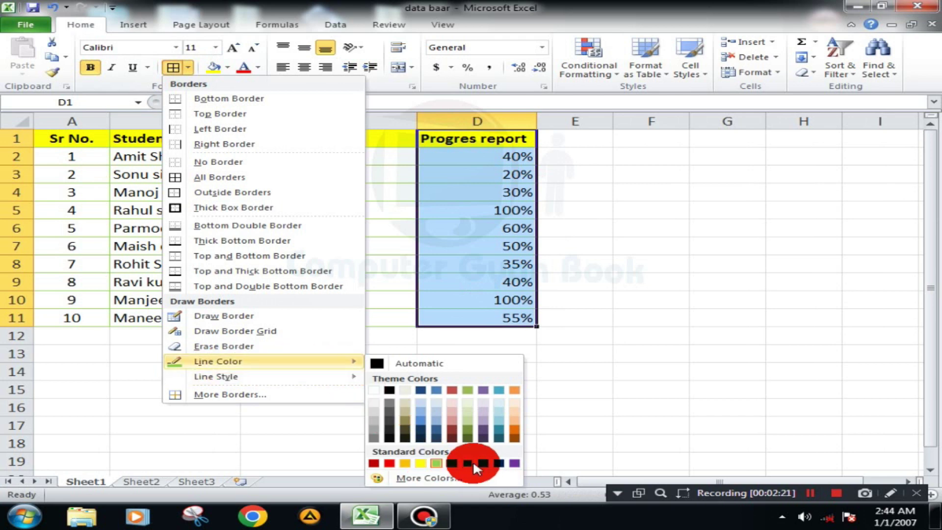
click(611, 393)
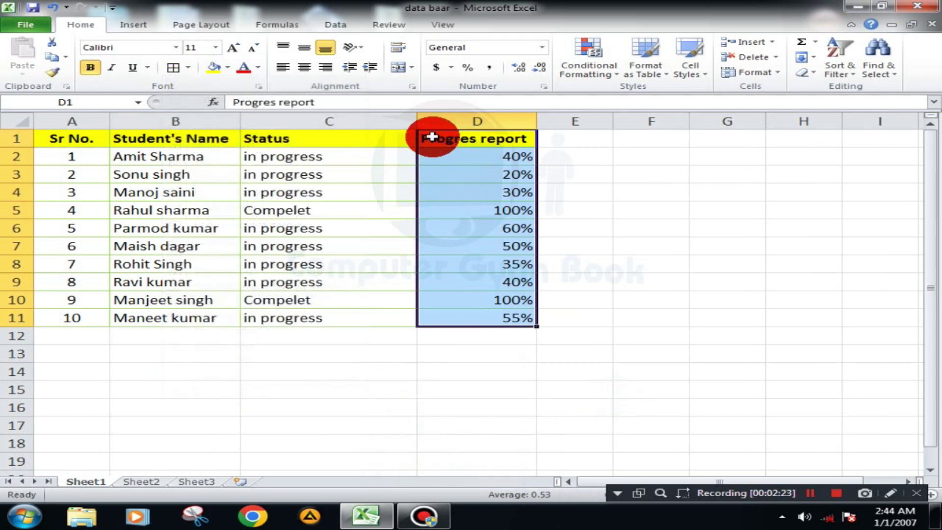
click(563, 171)
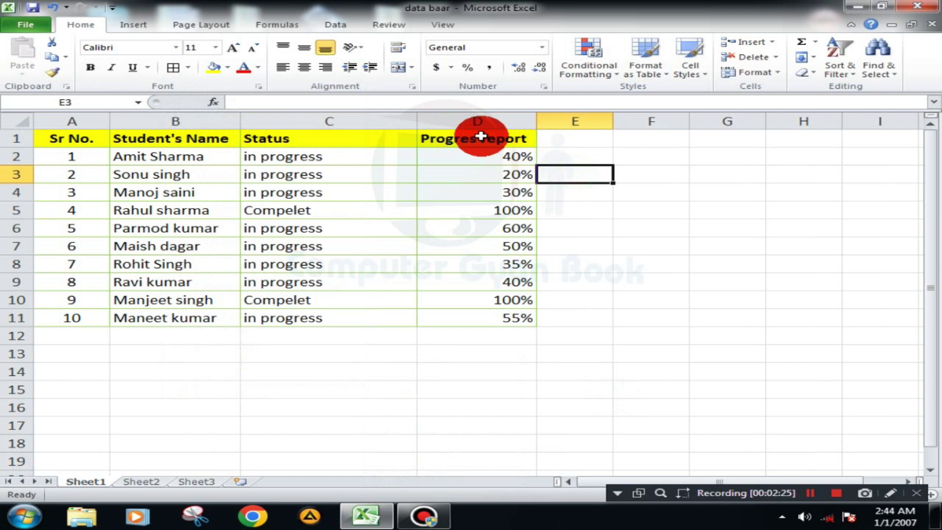
drag(481, 138, 511, 316)
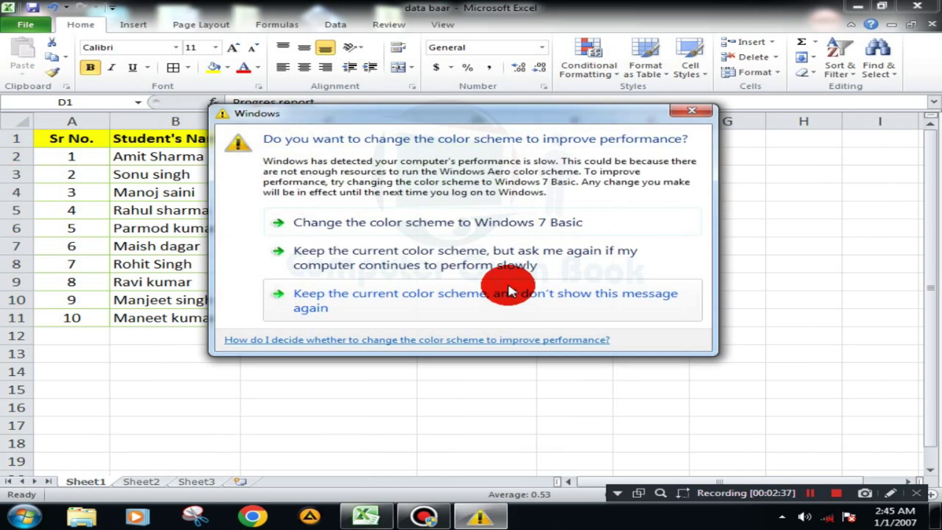
click(446, 223)
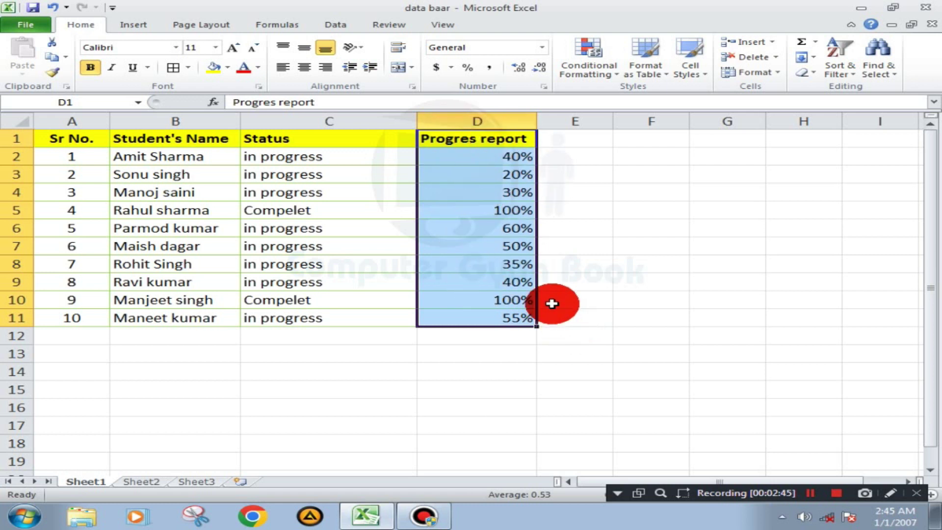
click(882, 496)
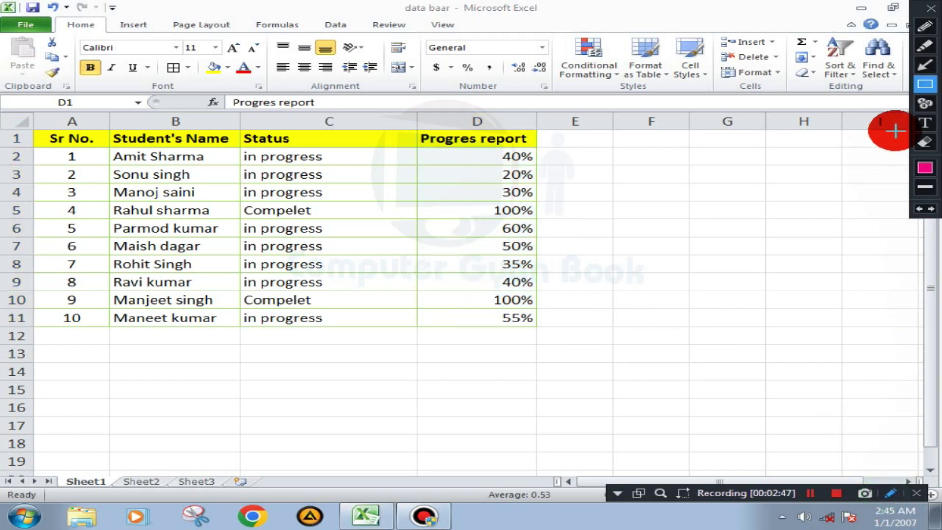
click(925, 65)
drag(584, 223, 578, 90)
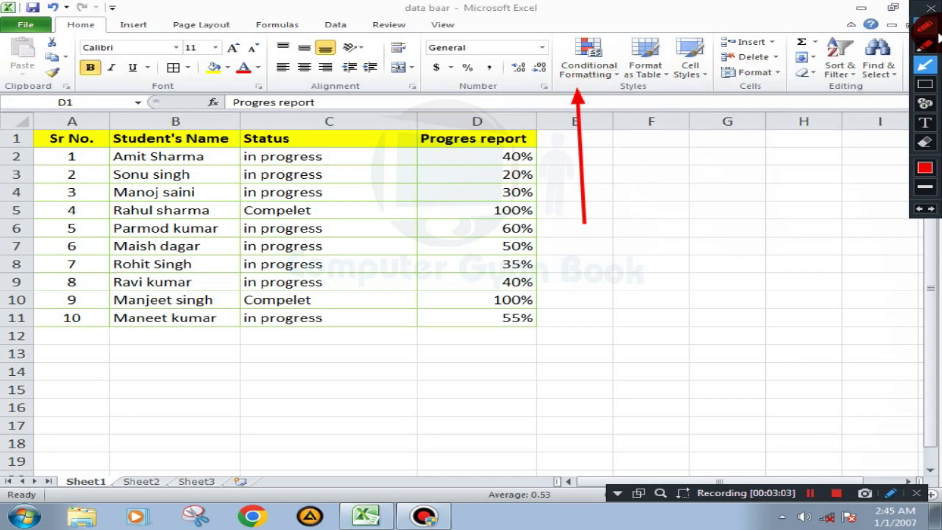
click(929, 11)
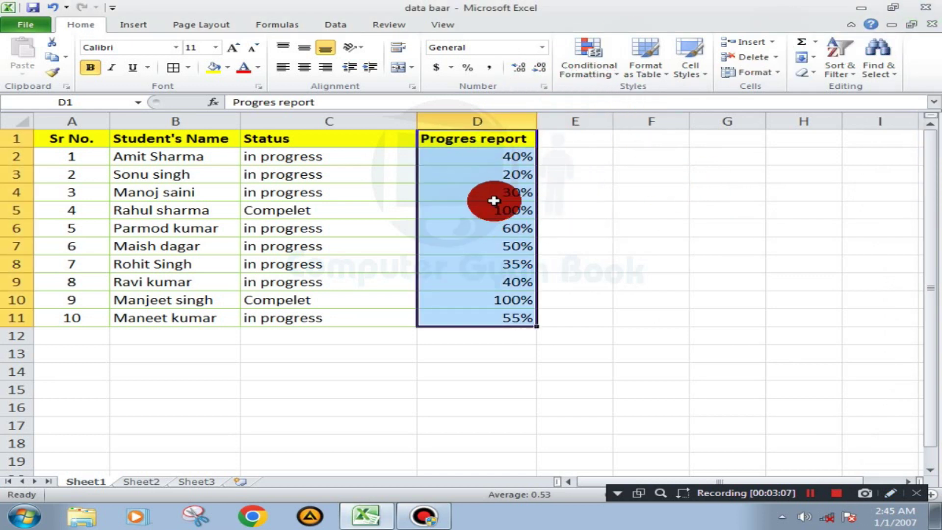
Step: Open the New Formatting Rule dialog from Conditional Formatting for the Progres report values
click(604, 76)
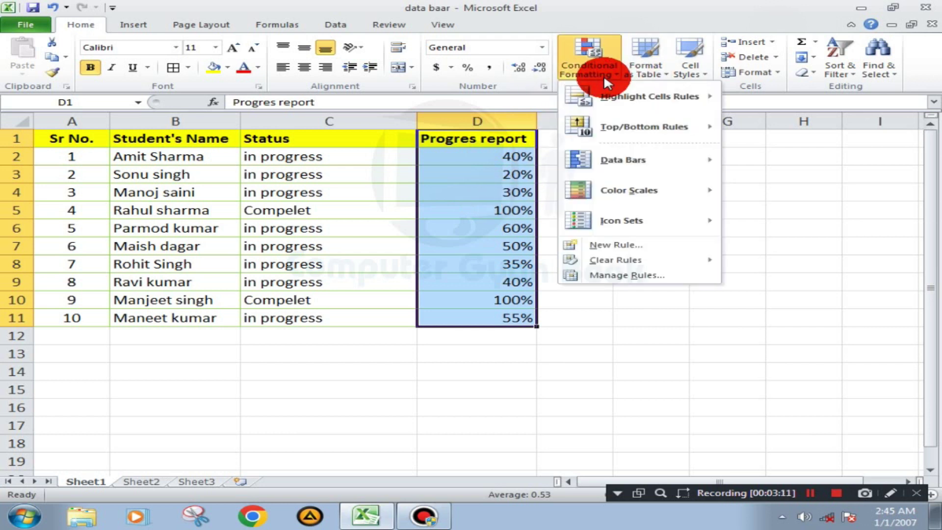
click(606, 245)
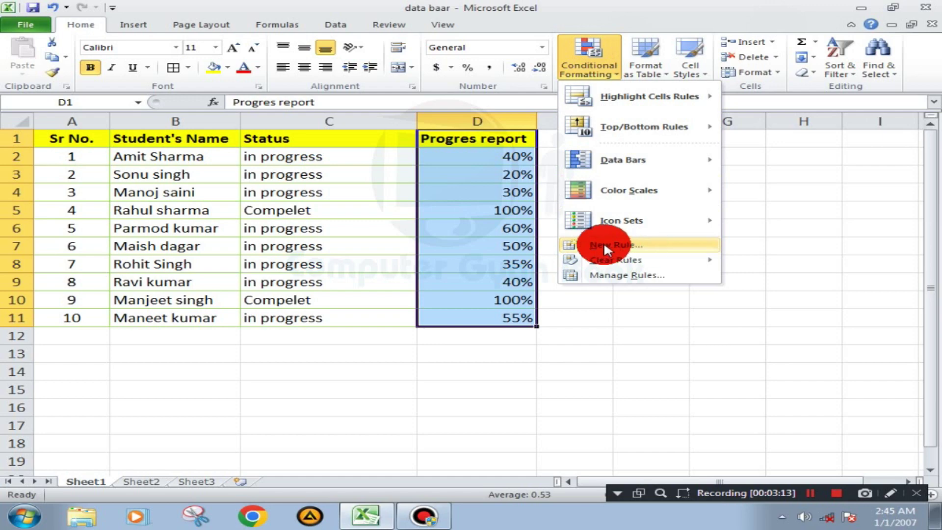
click(643, 240)
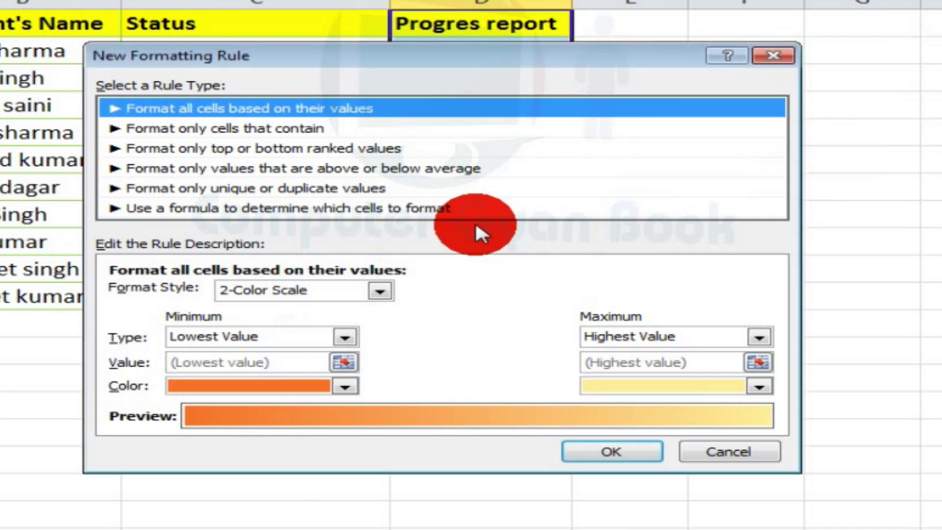
Step: Set the rule to Data Bar with a Number minimum of 0 and Number maximum of 1
click(379, 290)
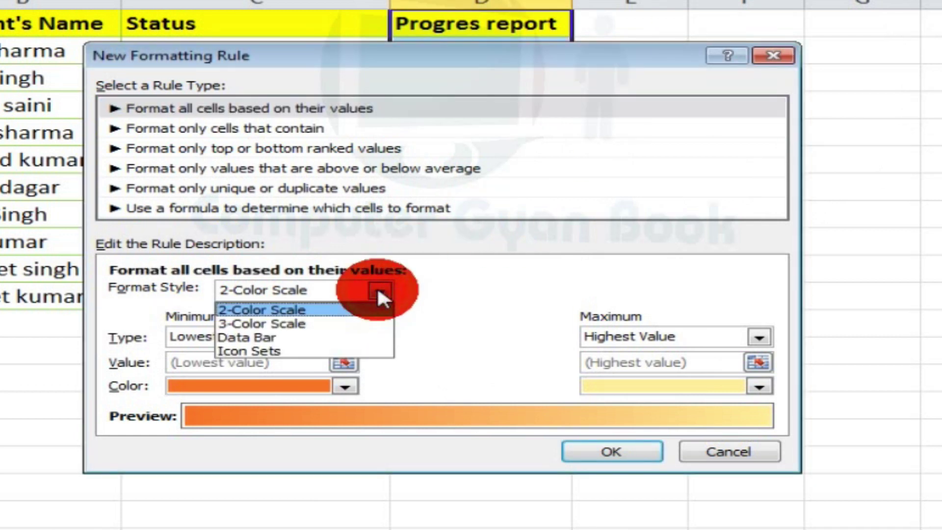
click(249, 337)
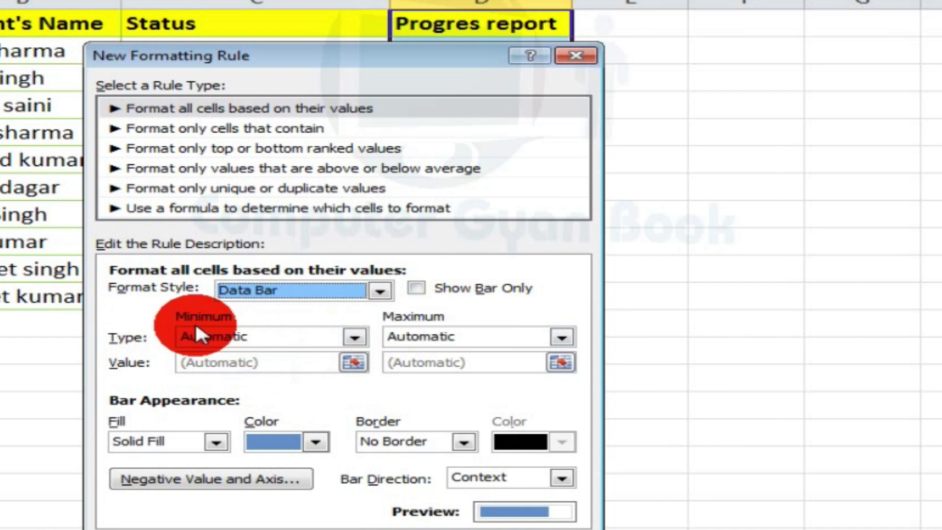
click(253, 338)
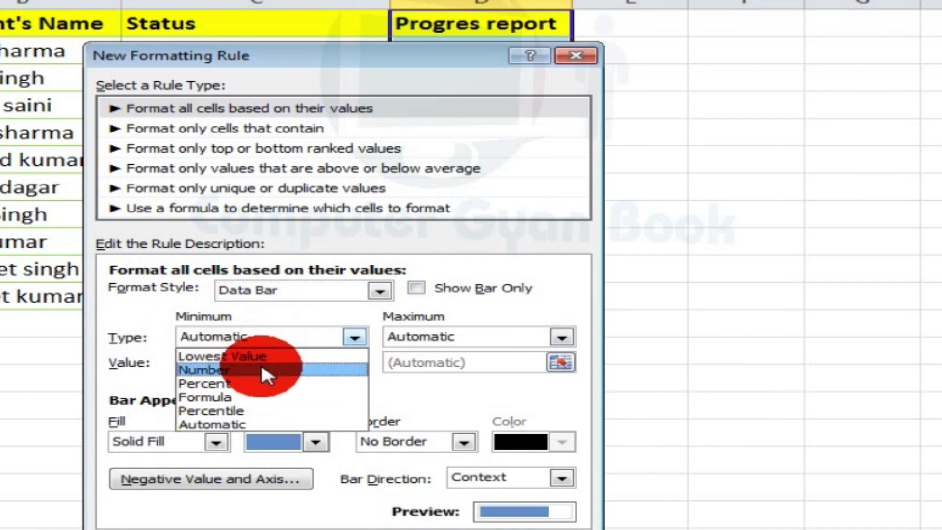
click(218, 373)
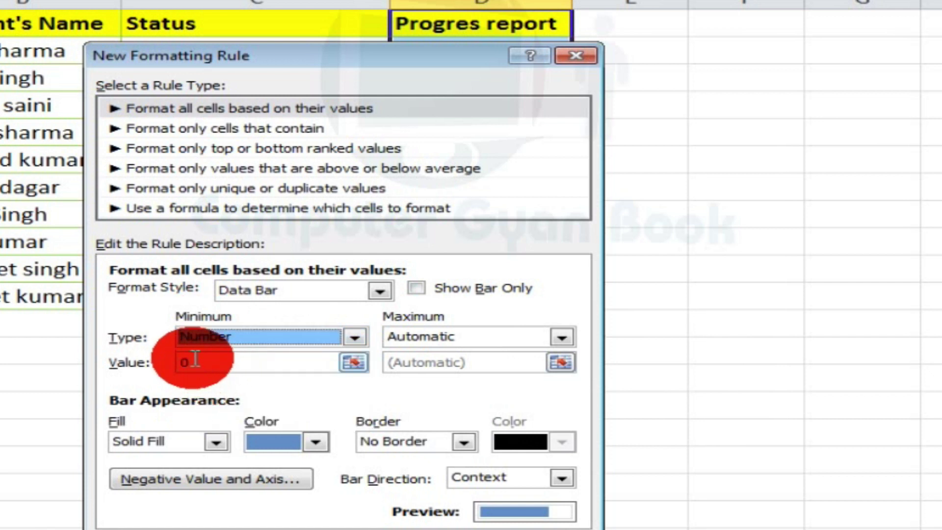
double_click(195, 362)
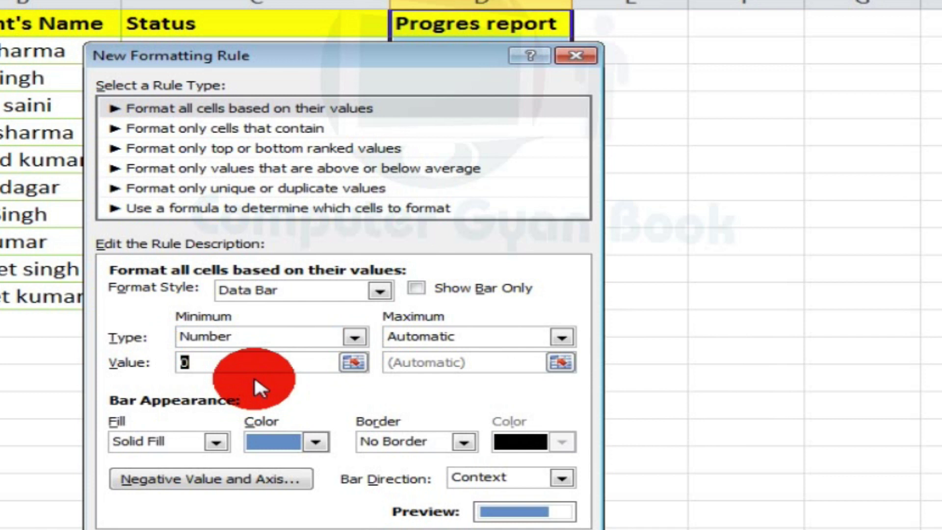
click(441, 338)
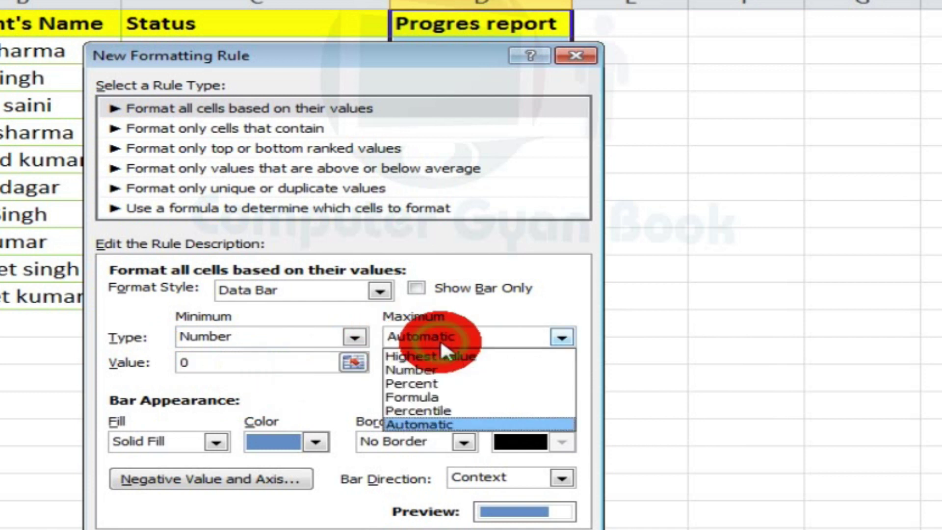
click(417, 367)
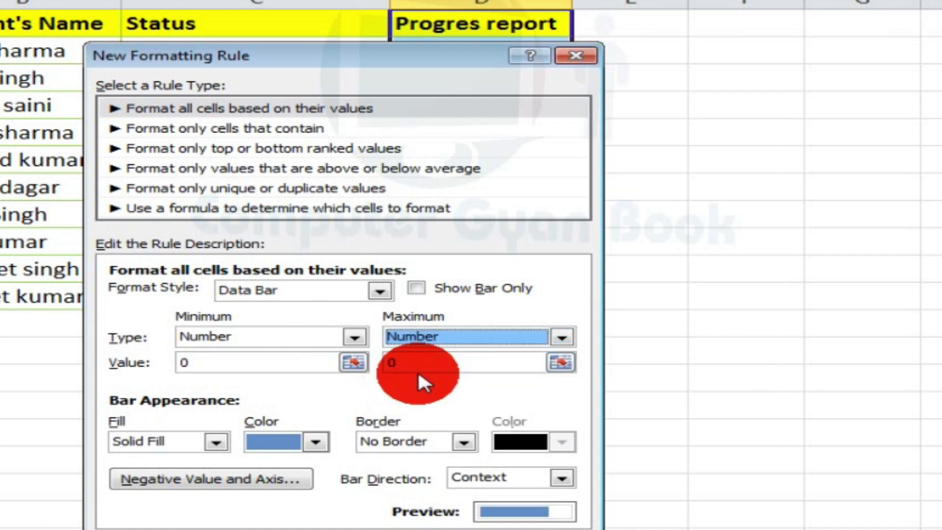
click(410, 366)
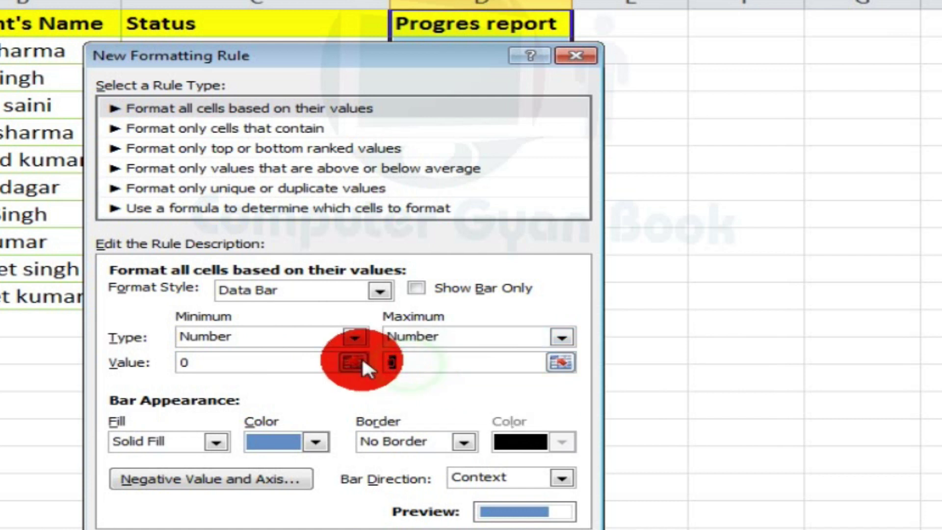
text(1)
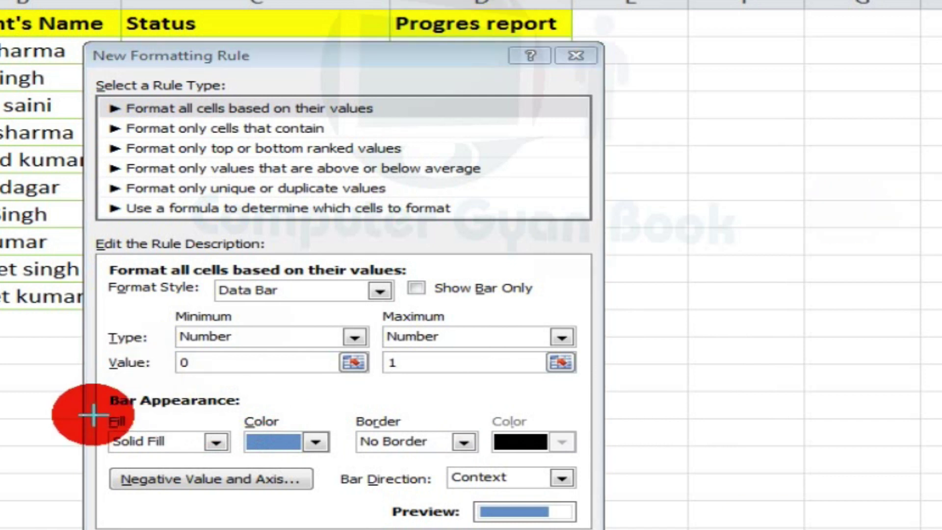
mouse_move(101, 384)
mouse_down()
mouse_move(391, 483)
mouse_move(590, 460)
mouse_up()
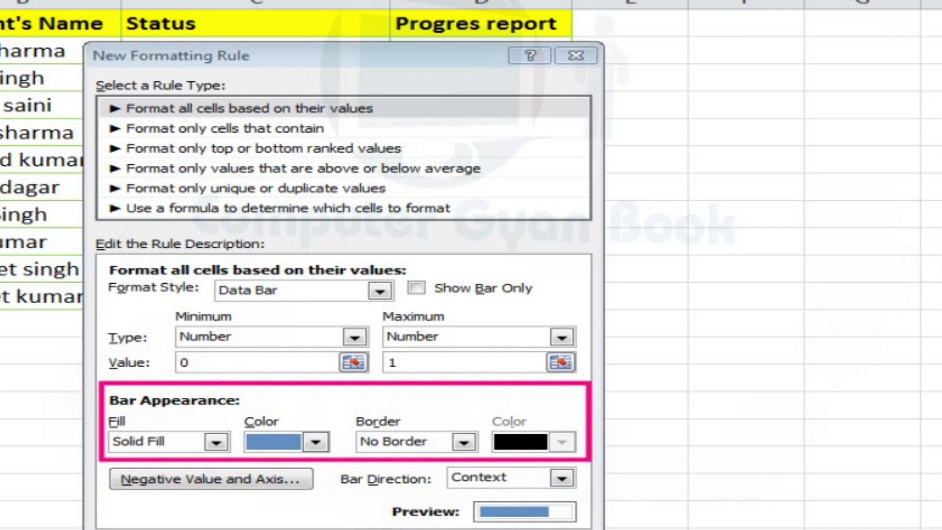
Step: Colour the data bars light green and apply the rule to the Progres report percentages
key(Escape)
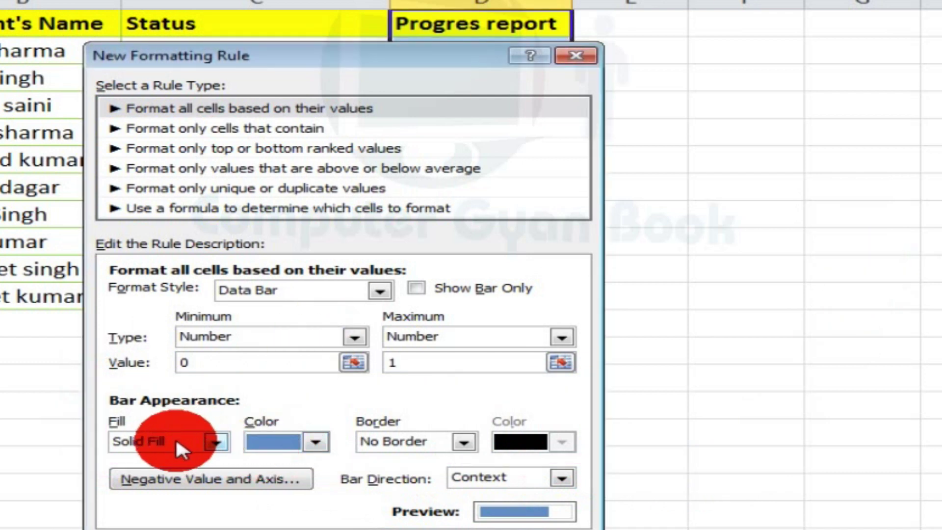
click(314, 435)
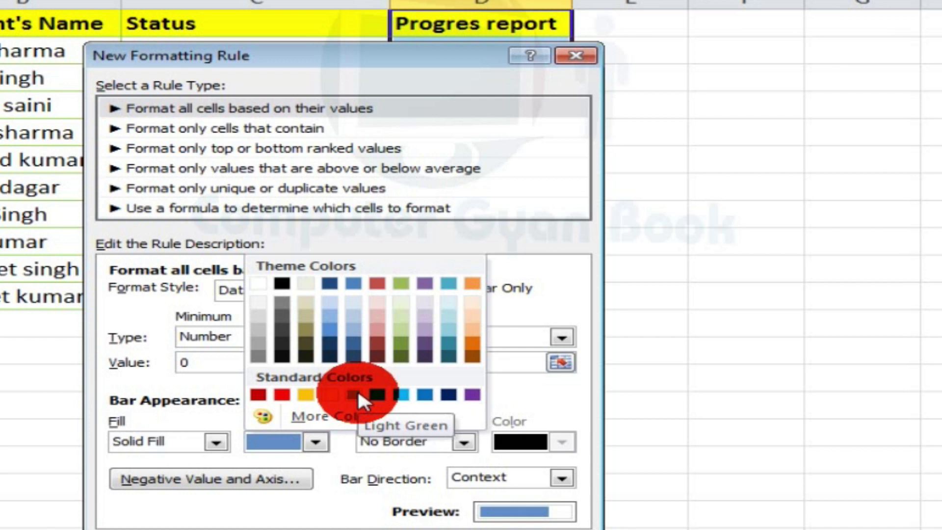
click(357, 392)
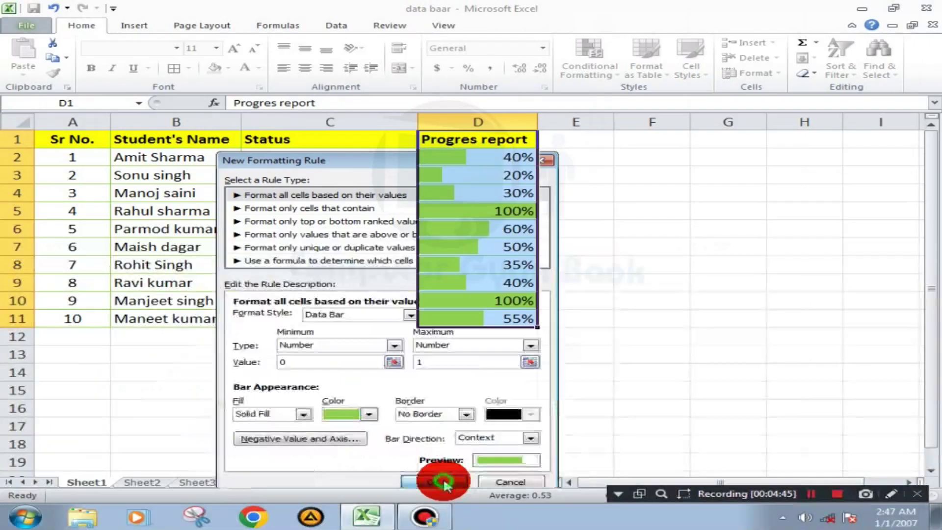
click(443, 478)
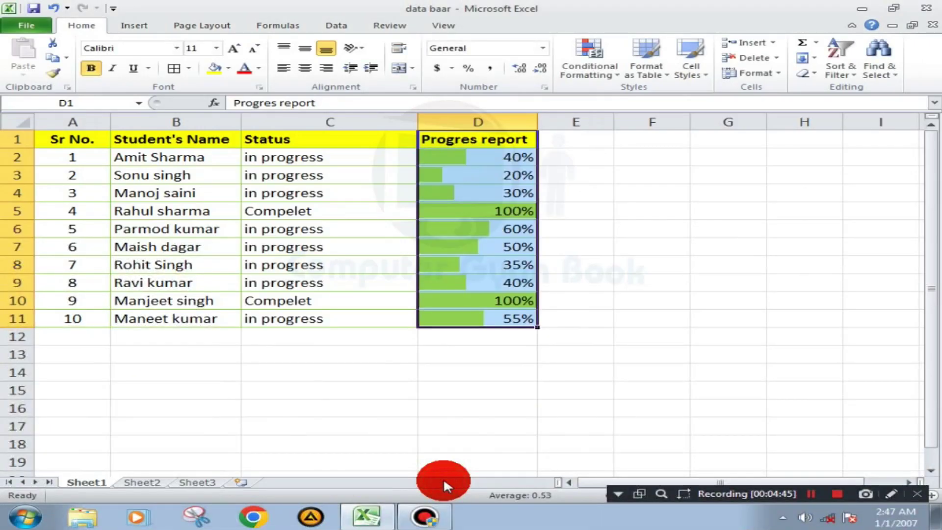
click(481, 391)
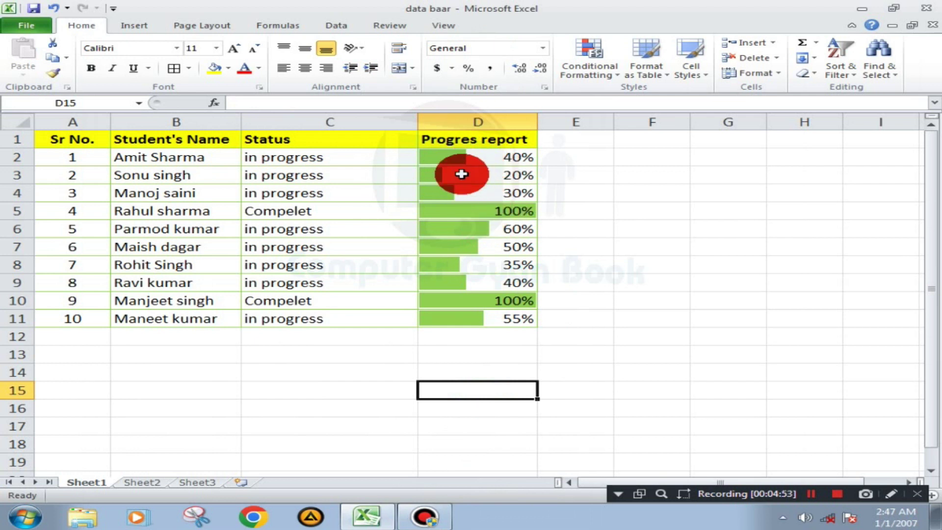
Step: Enter 60 in D3 and 99 in D4, then select D1:D11
click(461, 174)
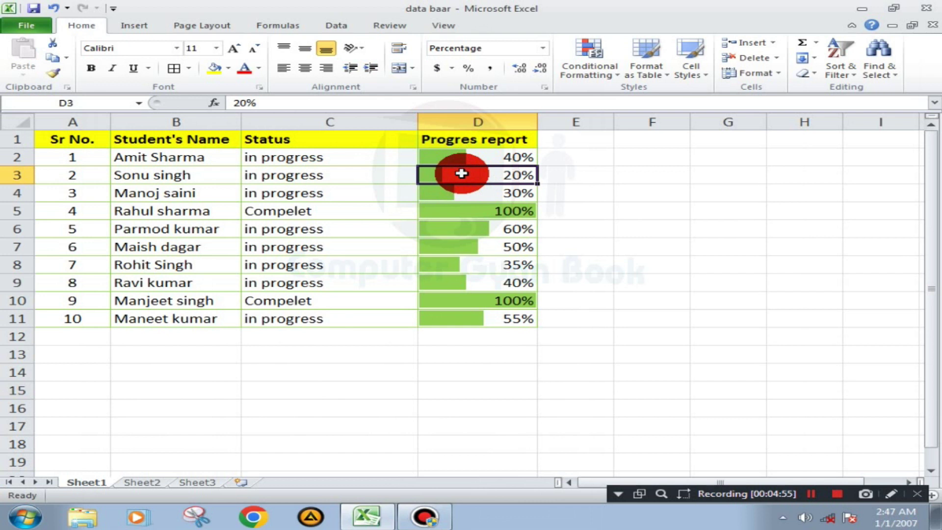
text(60)
key(Return)
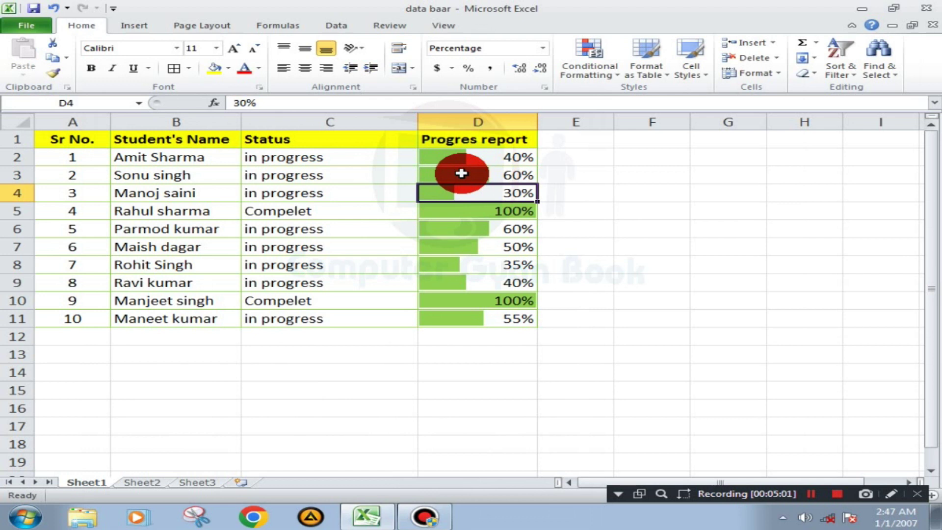
text(1)
key(Return)
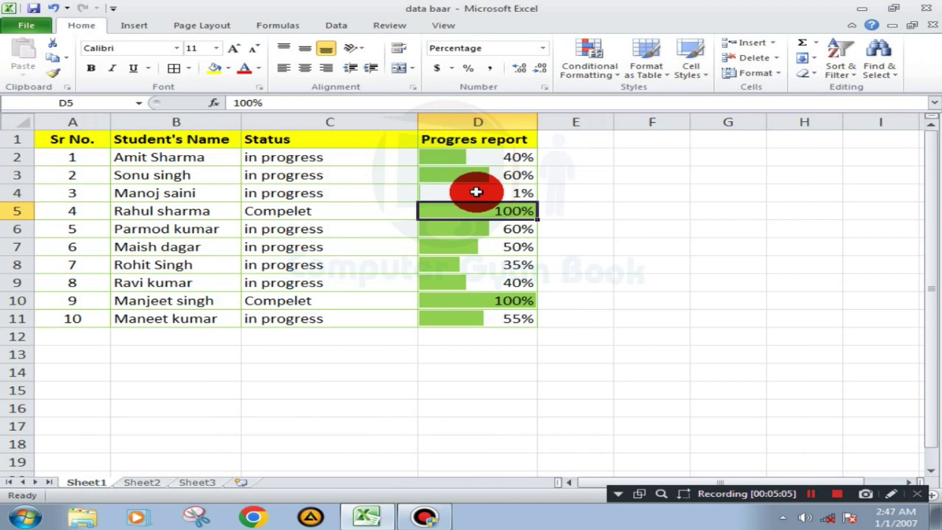
click(476, 192)
text(99)
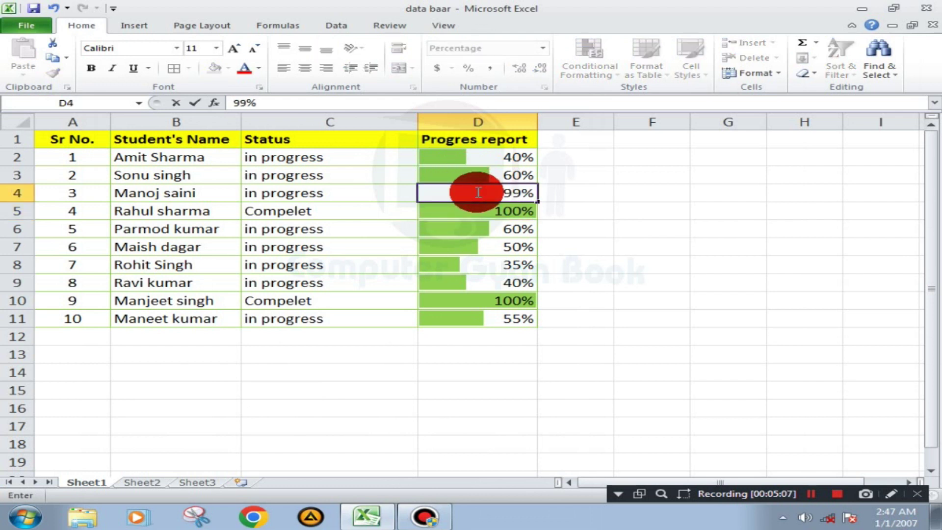
key(Return)
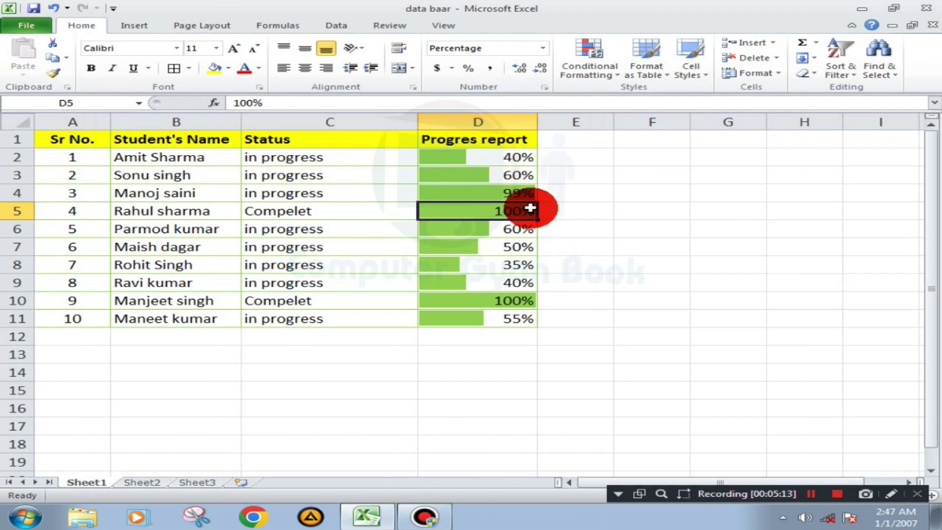
mouse_move(488, 142)
mouse_down()
mouse_move(540, 340)
mouse_move(511, 319)
mouse_up()
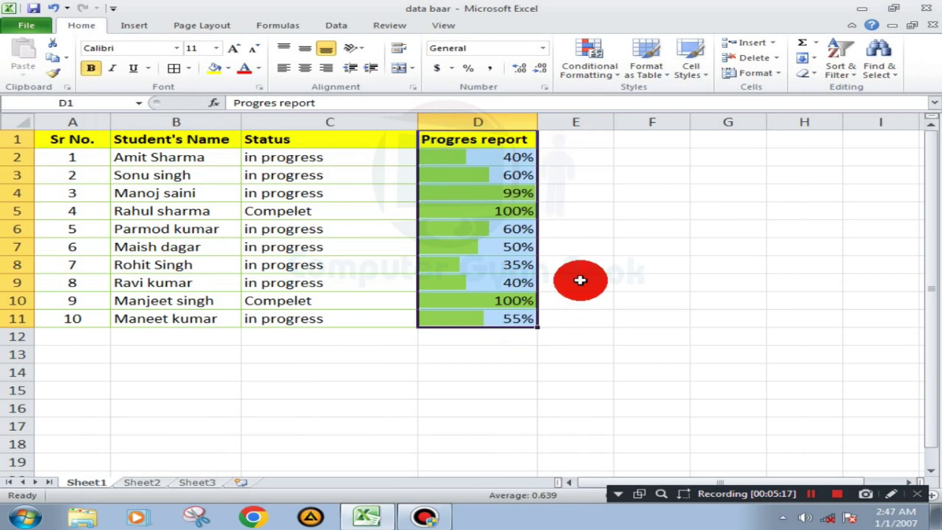
Step: Open the Data Bar rule for editing from the Conditional Formatting Manage Rules list
click(587, 72)
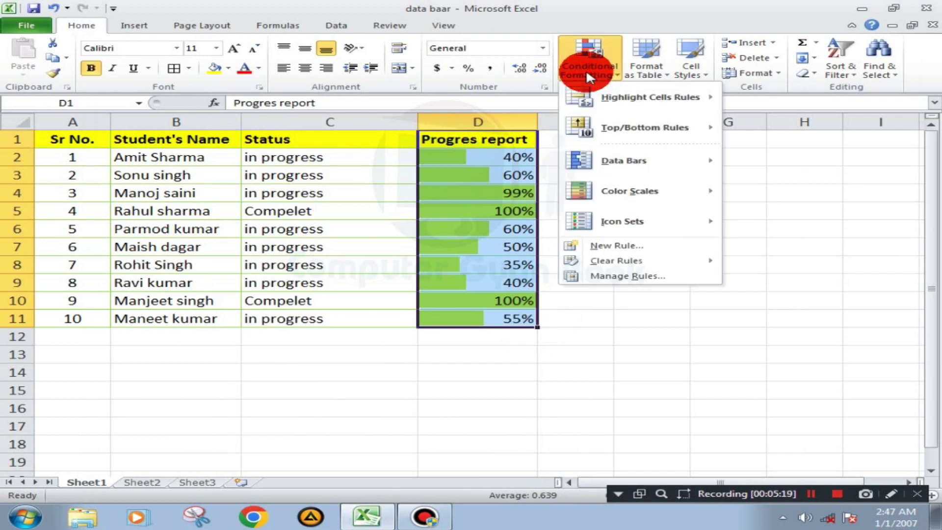
click(639, 279)
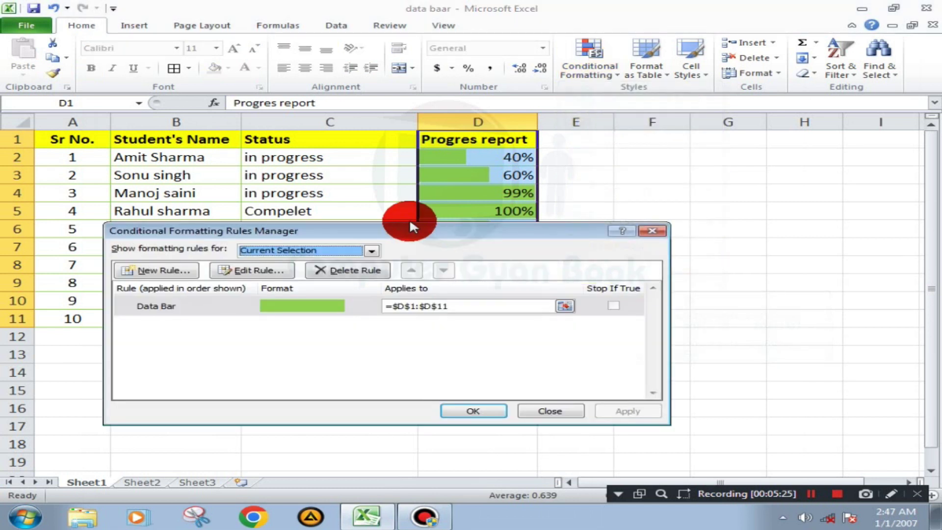
drag(407, 229, 586, 203)
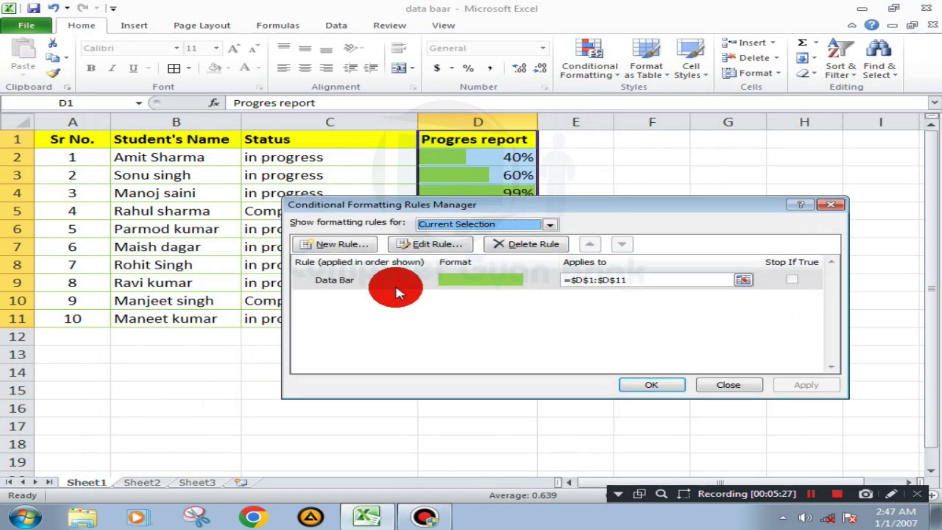
double_click(475, 276)
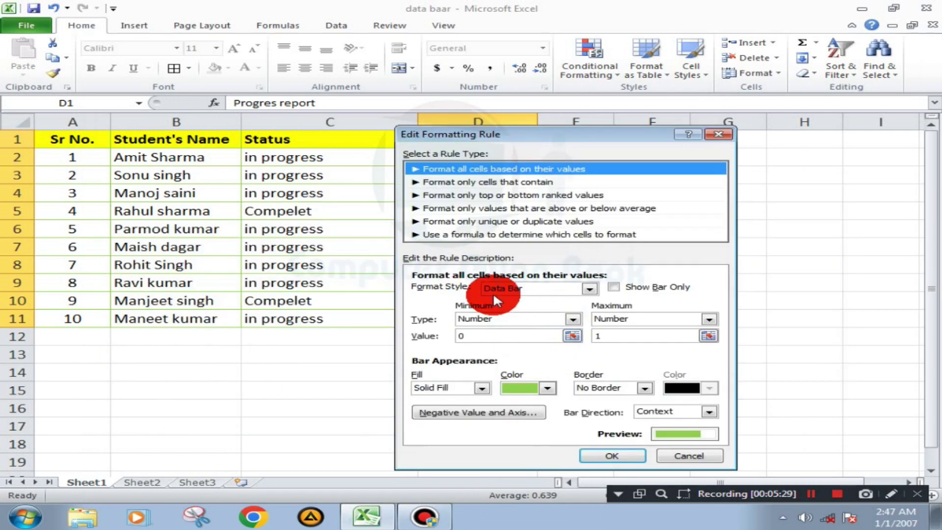
click(652, 440)
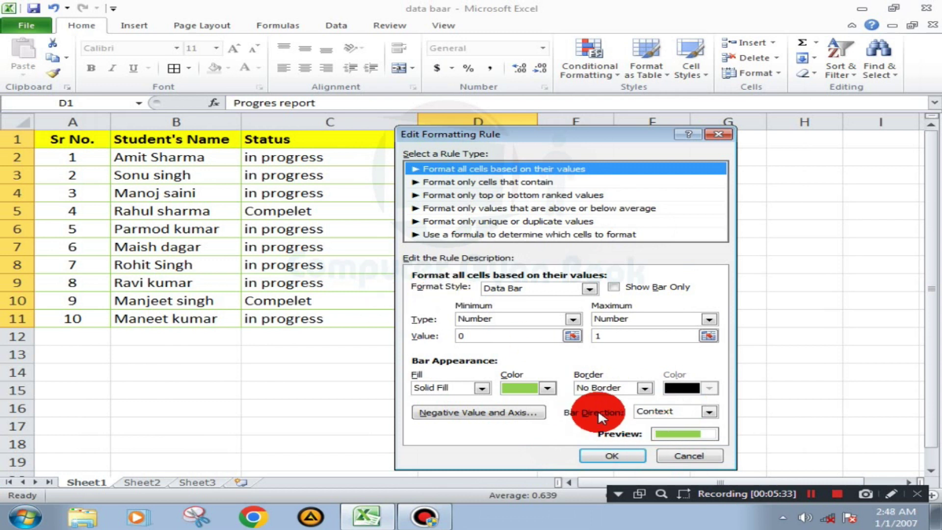
click(643, 415)
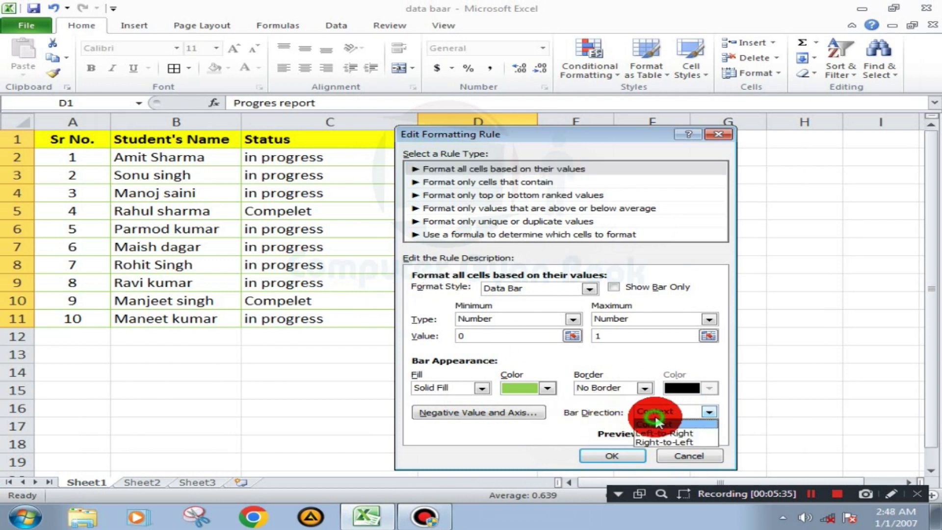
click(572, 409)
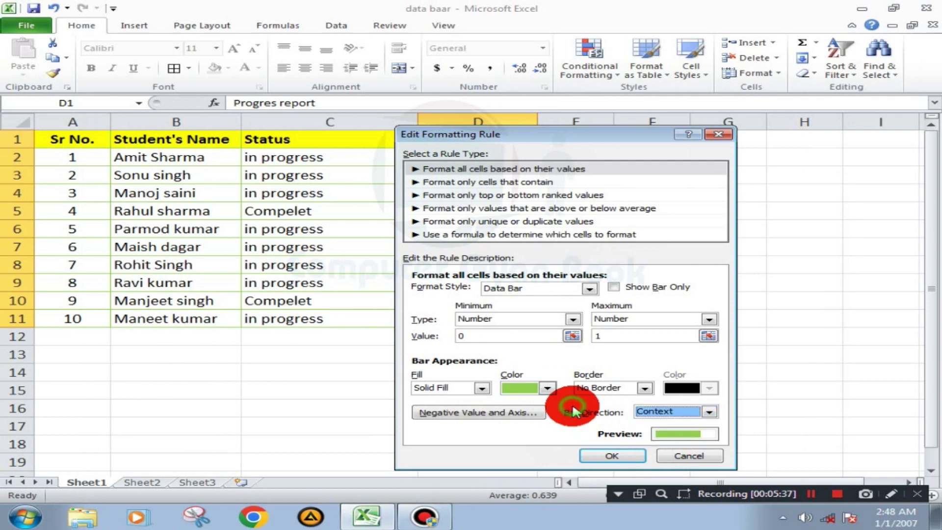
Step: Set the bars to Gradient Fill with Left-to-Right direction and confirm both dialogs
mouse_move(502, 132)
mouse_down()
mouse_move(640, 152)
mouse_move(681, 132)
mouse_up()
click(649, 388)
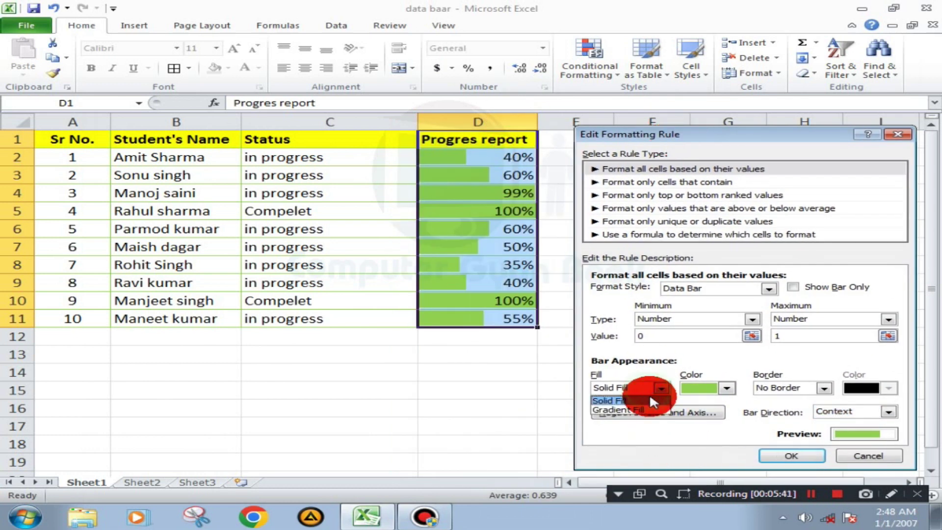
click(645, 404)
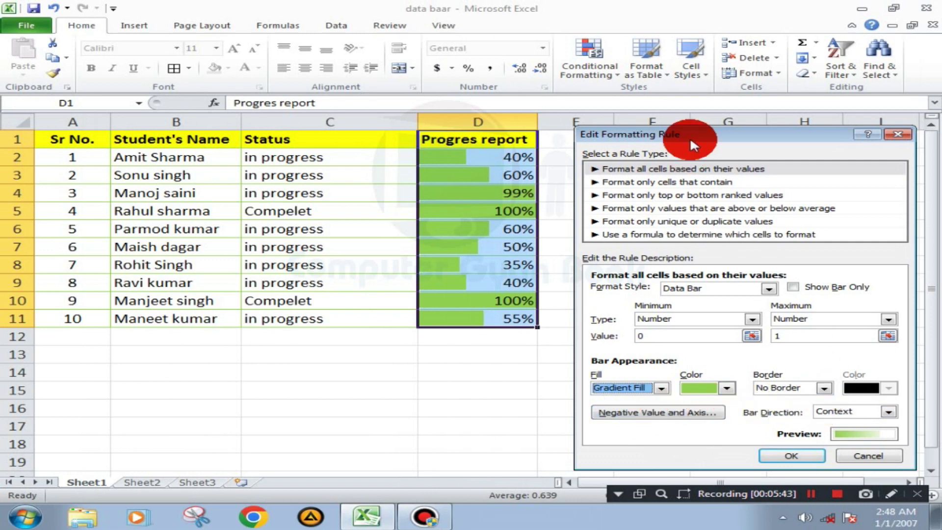
drag(690, 137, 462, 122)
click(645, 397)
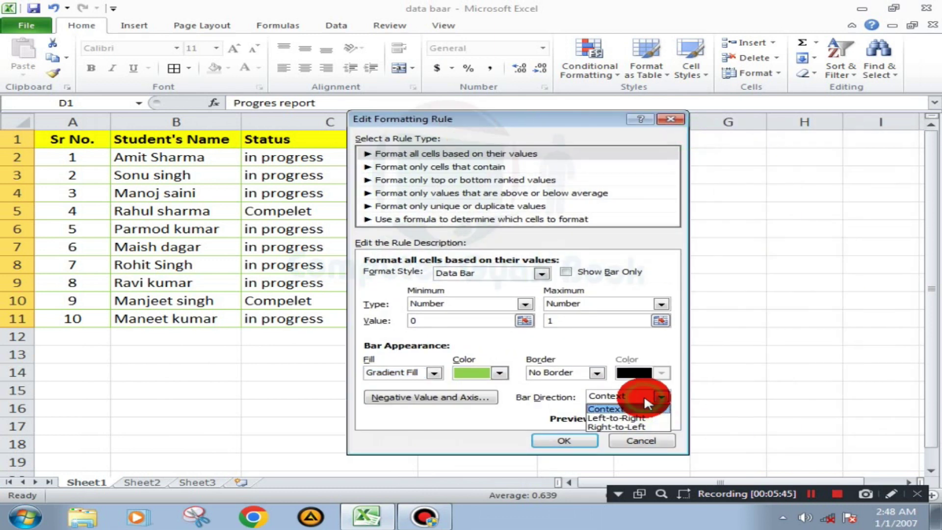
click(634, 415)
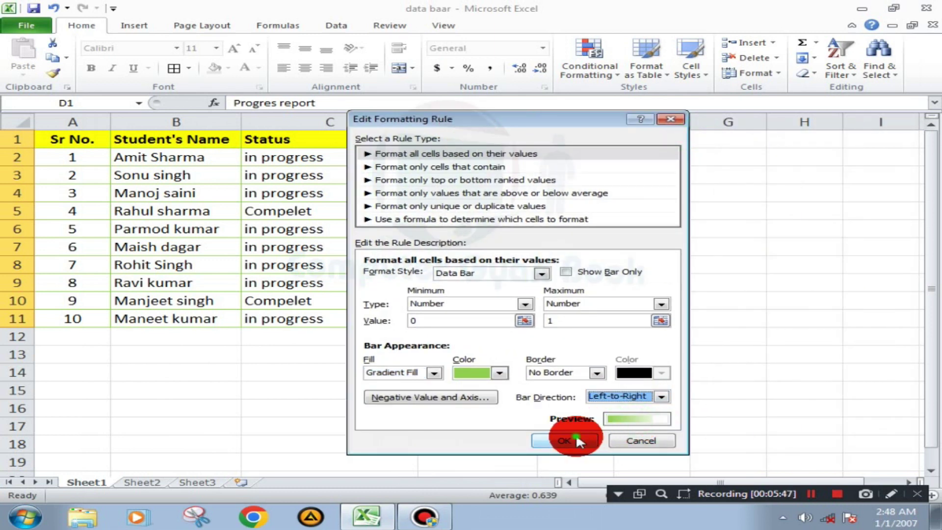
click(571, 434)
click(654, 393)
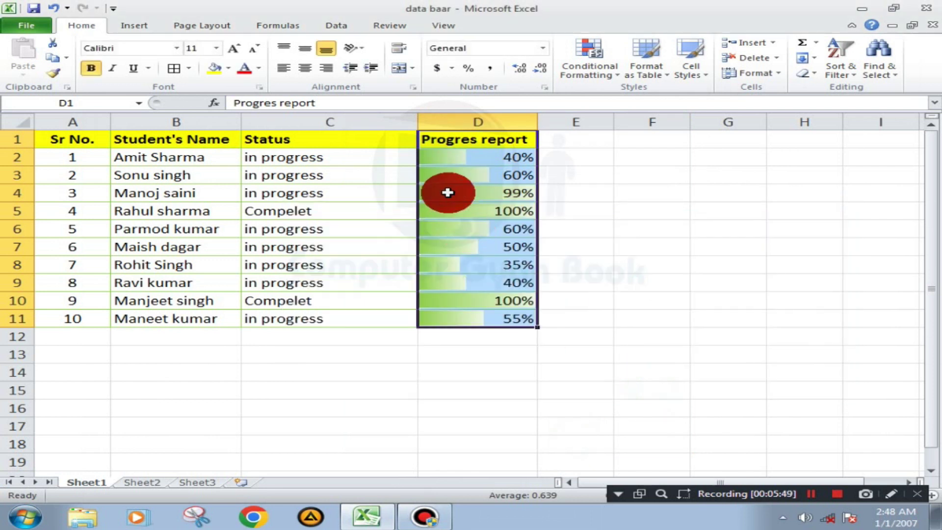
Step: Through Manage Rules, change the Data Bar rule's Bar Direction to Right-to-Left and confirm
click(467, 281)
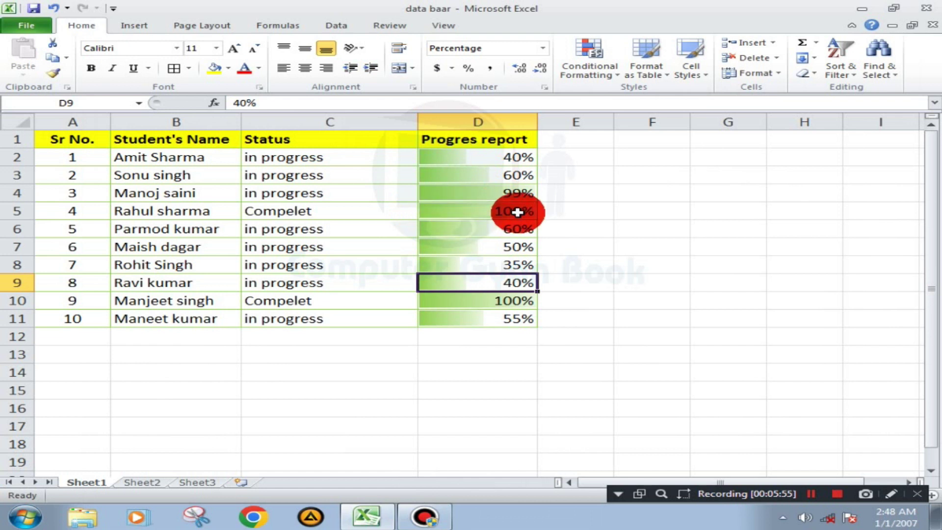
click(589, 80)
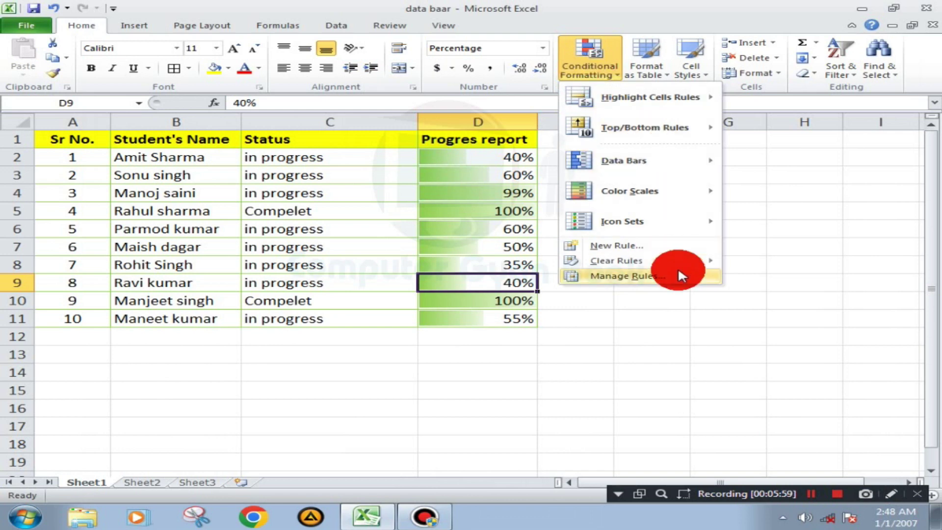
click(662, 274)
double_click(430, 274)
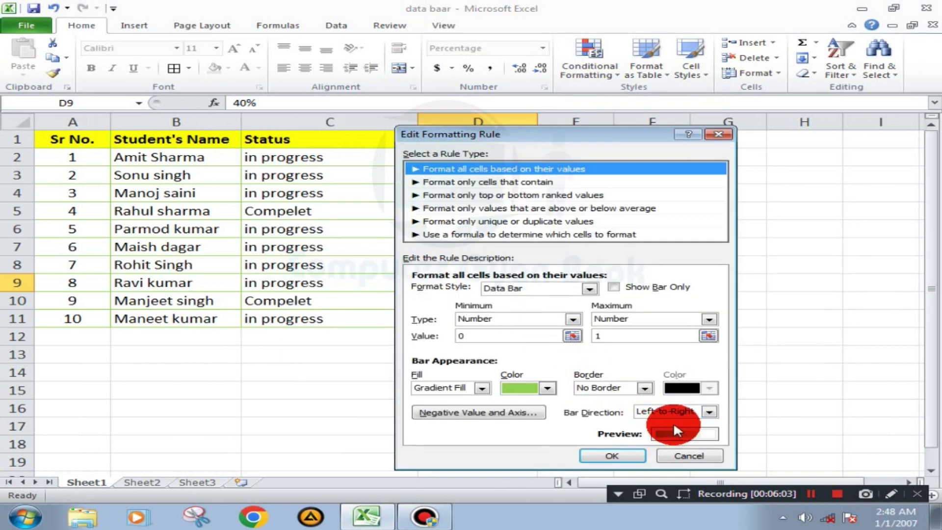
click(702, 412)
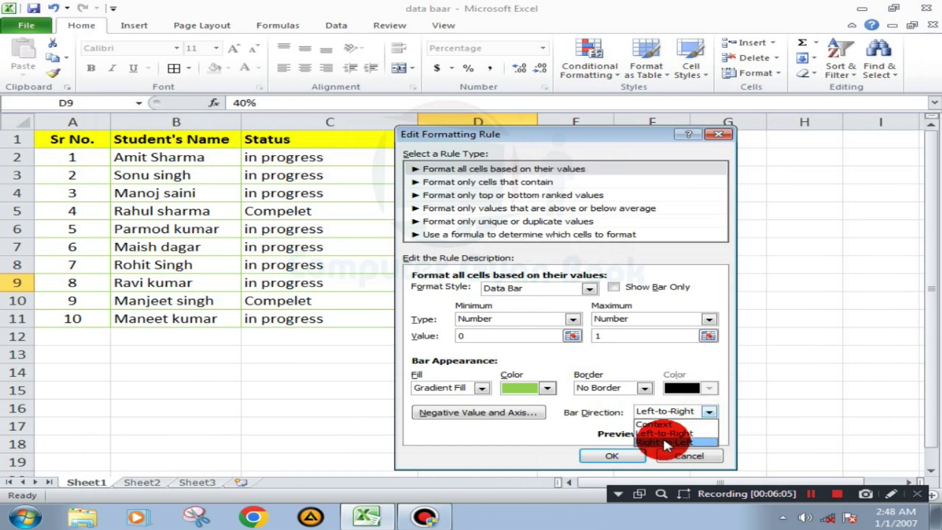
click(676, 439)
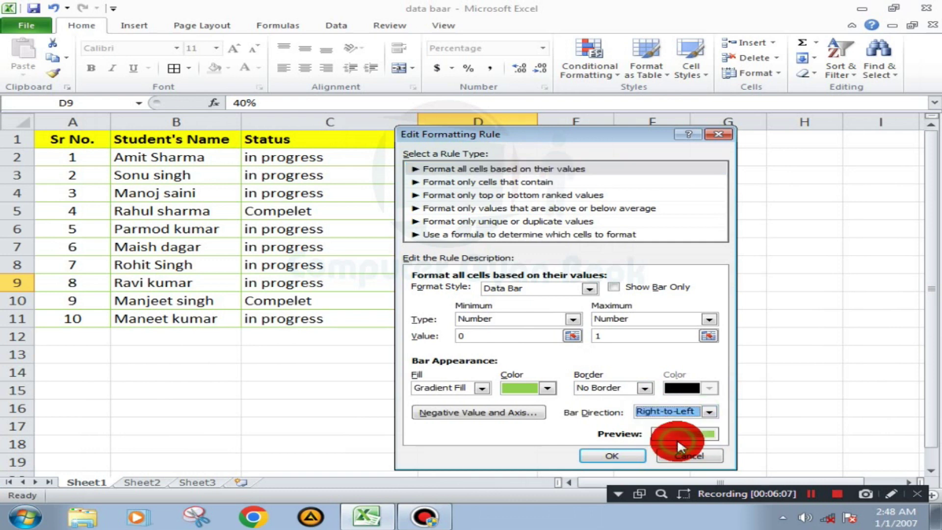
click(622, 458)
click(626, 388)
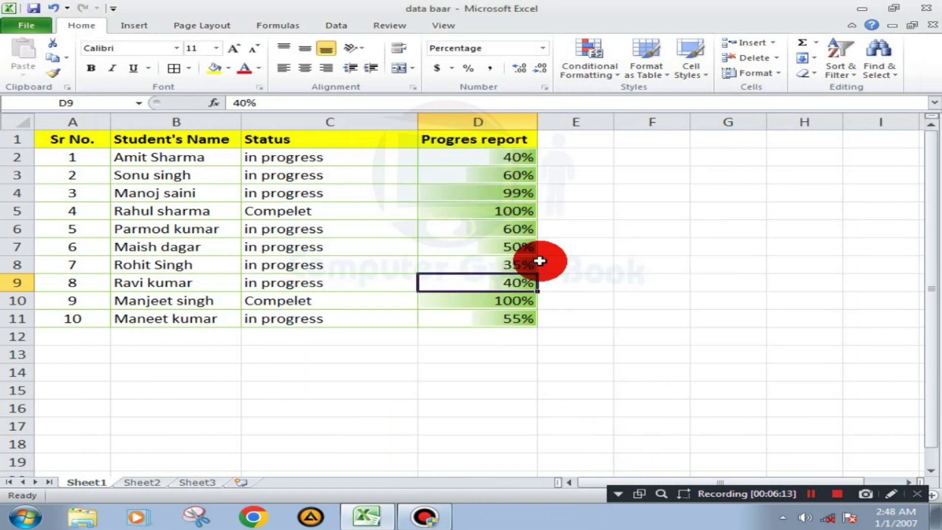
Step: Edit the Data Bar rule and switch its fill to Solid Fill
click(592, 75)
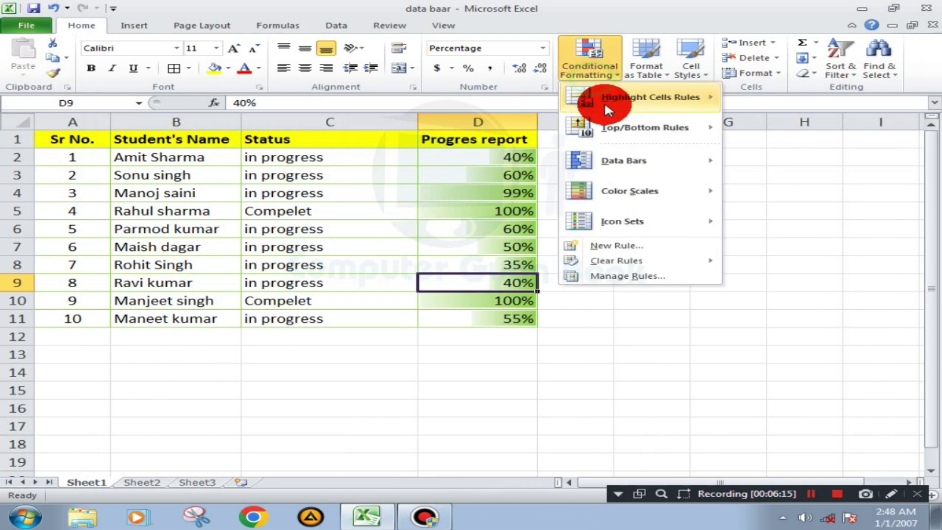
click(648, 277)
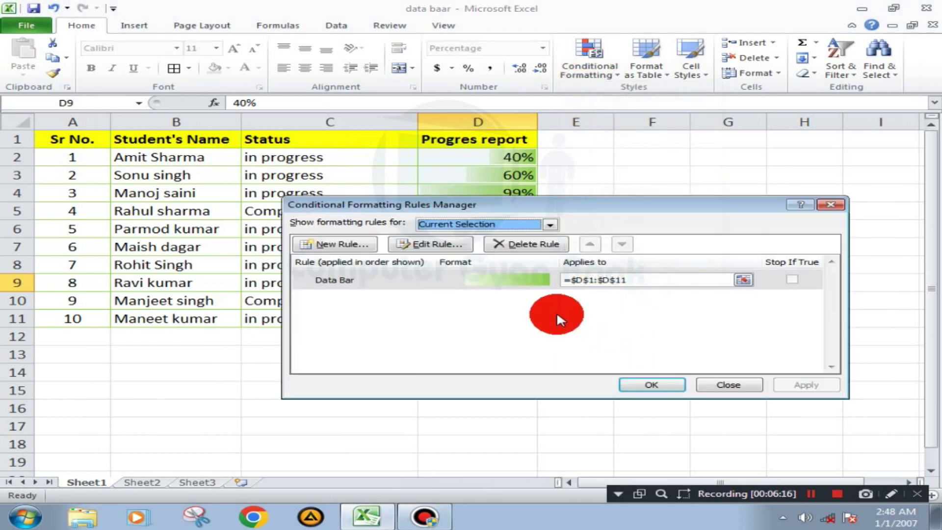
double_click(531, 278)
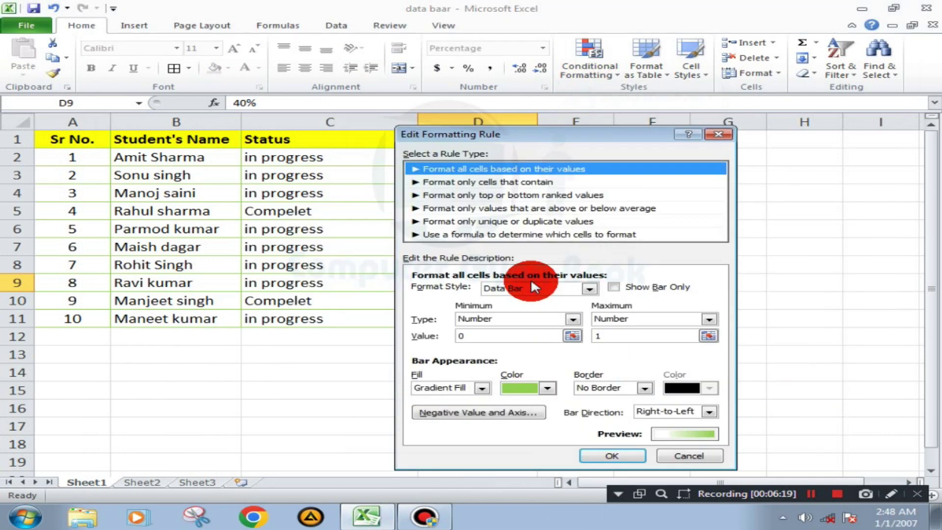
click(450, 384)
click(455, 405)
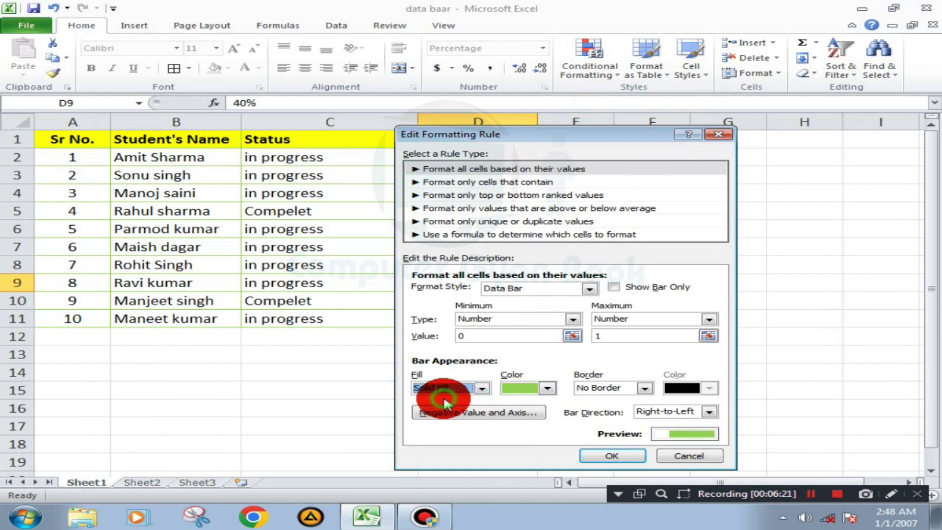
click(632, 458)
Step: Set the bar direction to Context, apply the rule, and select D1:D11
click(658, 411)
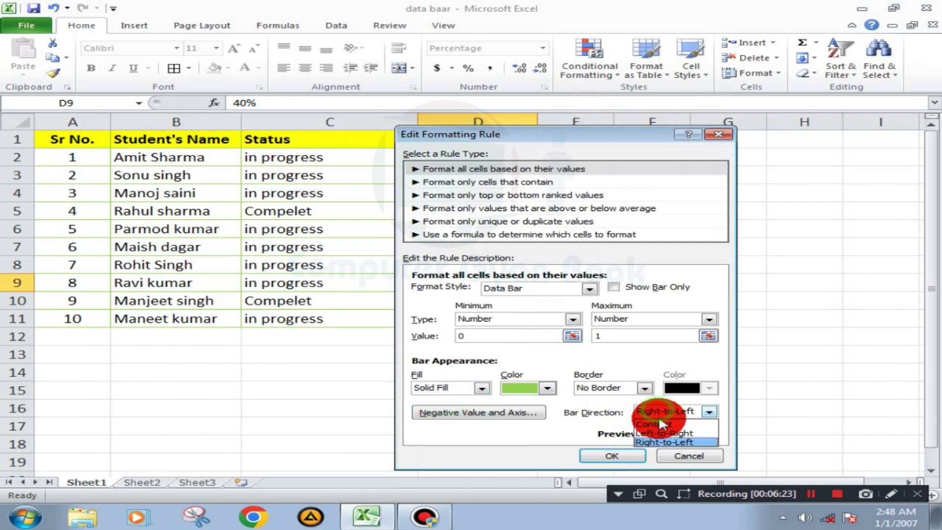
click(667, 429)
click(657, 412)
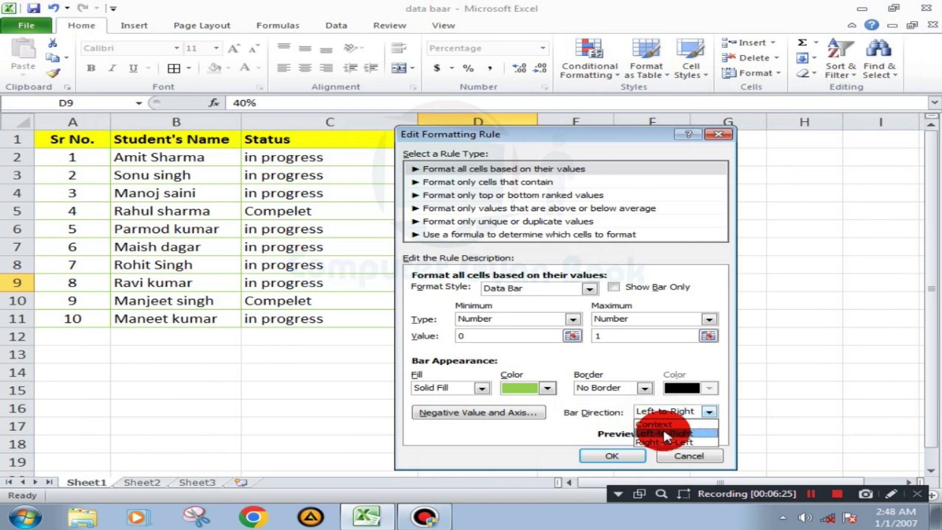
click(662, 421)
click(613, 456)
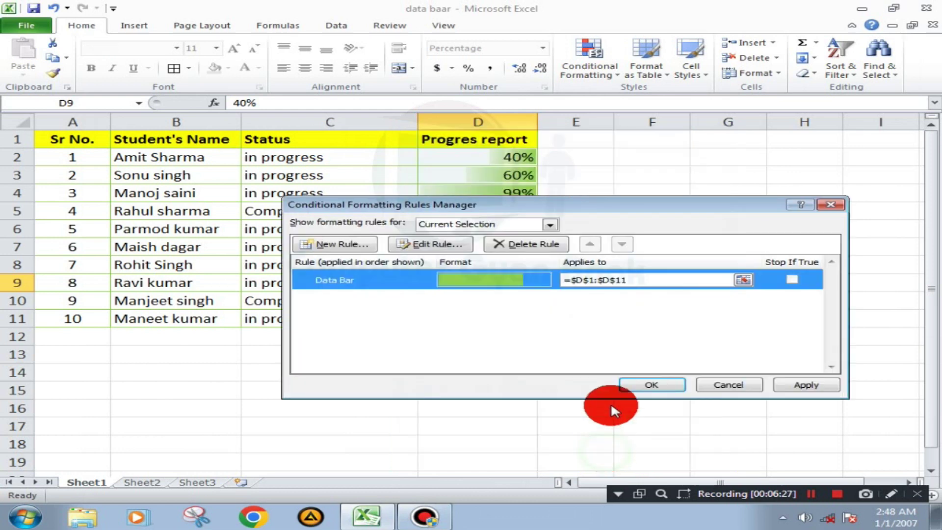
click(640, 384)
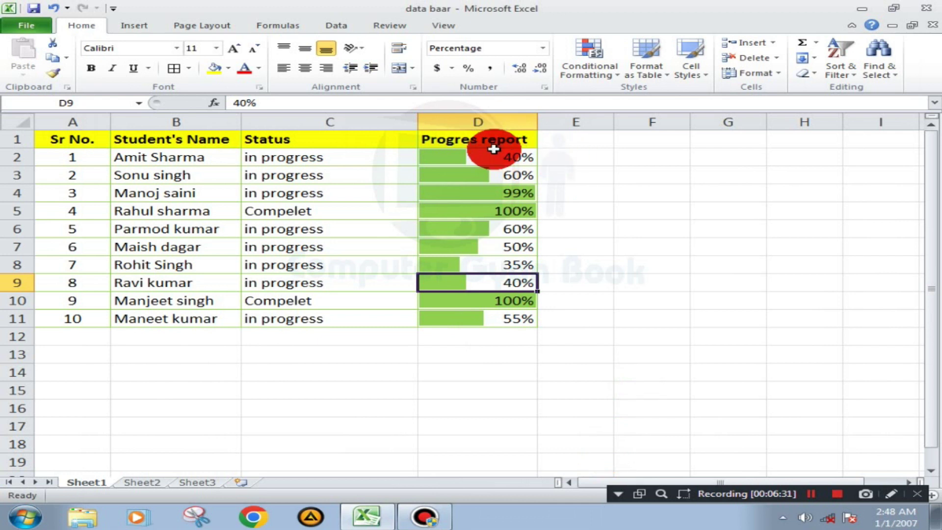
mouse_move(491, 152)
mouse_down()
mouse_move(483, 195)
mouse_move(520, 301)
mouse_up()
drag(513, 140, 523, 319)
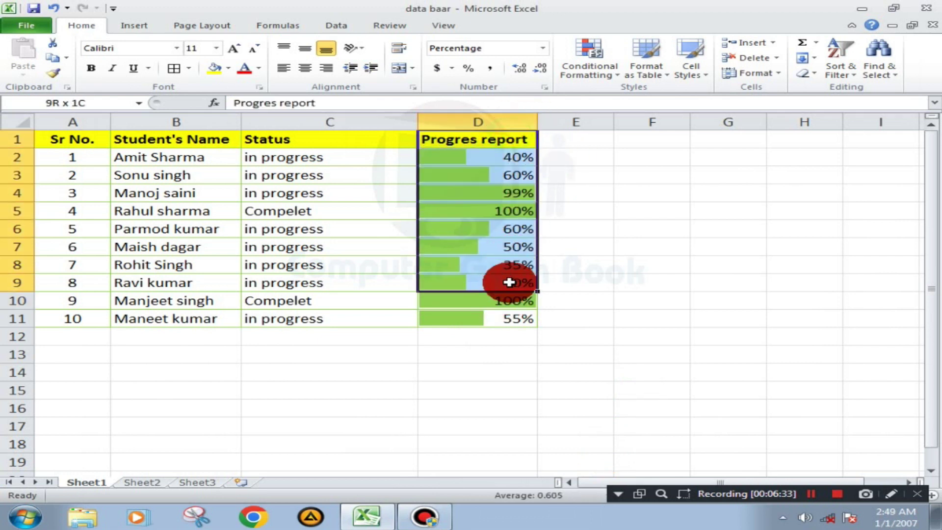
Step: Edit the existing Data Bar rule so all ten Progres report bars turn solid red
click(619, 72)
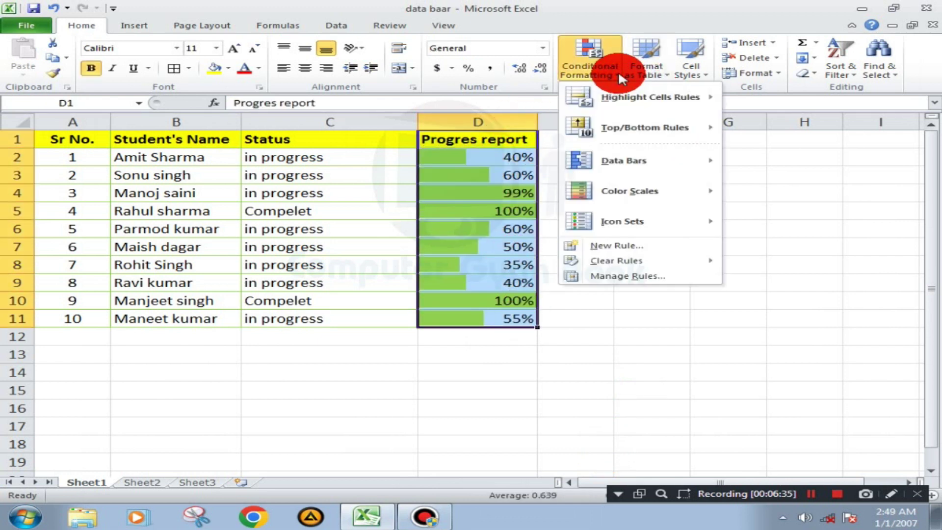
click(669, 274)
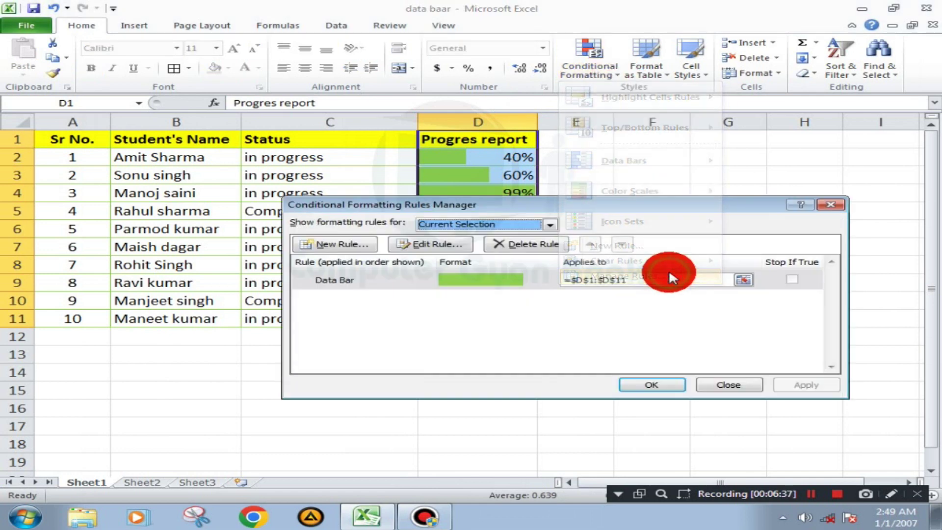
double_click(525, 280)
click(538, 386)
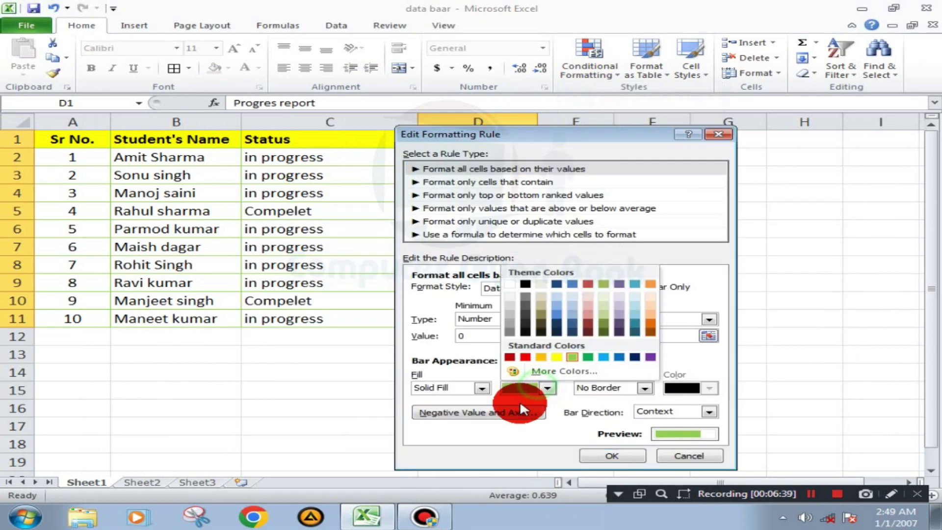
click(626, 455)
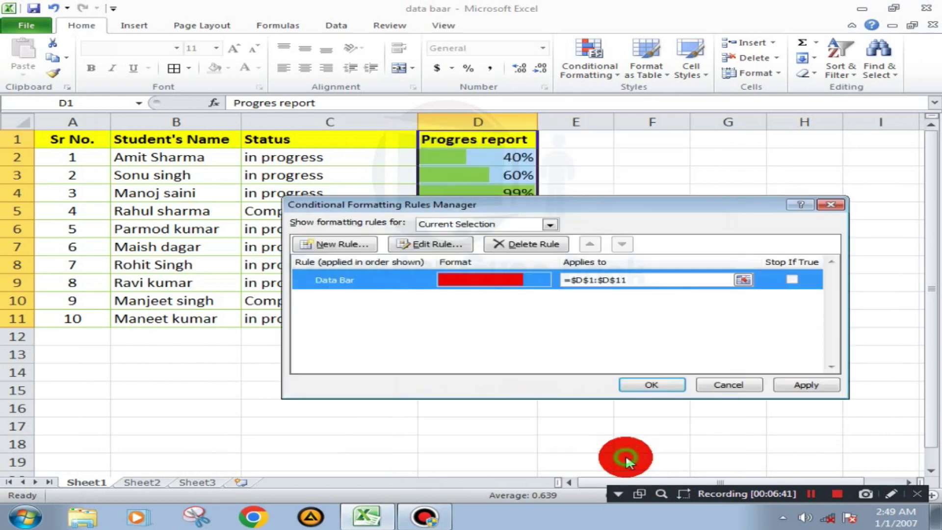
click(646, 384)
click(486, 172)
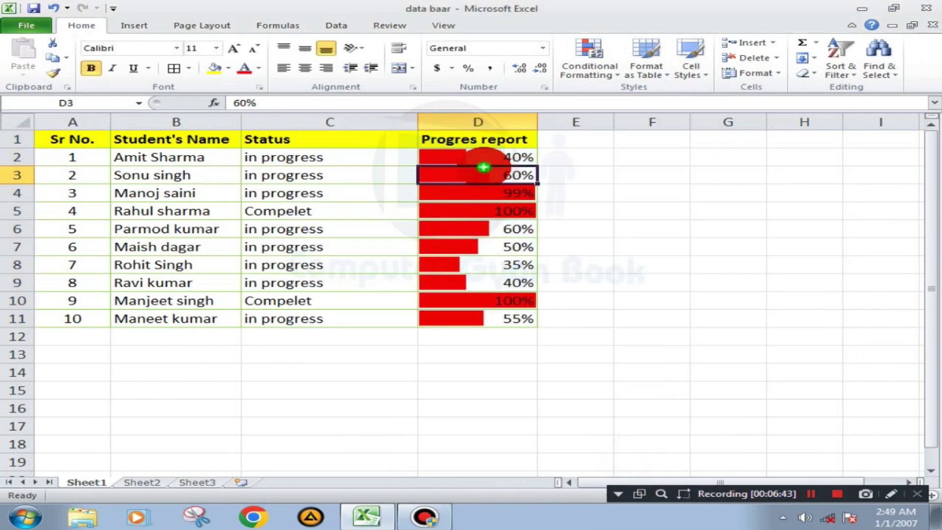